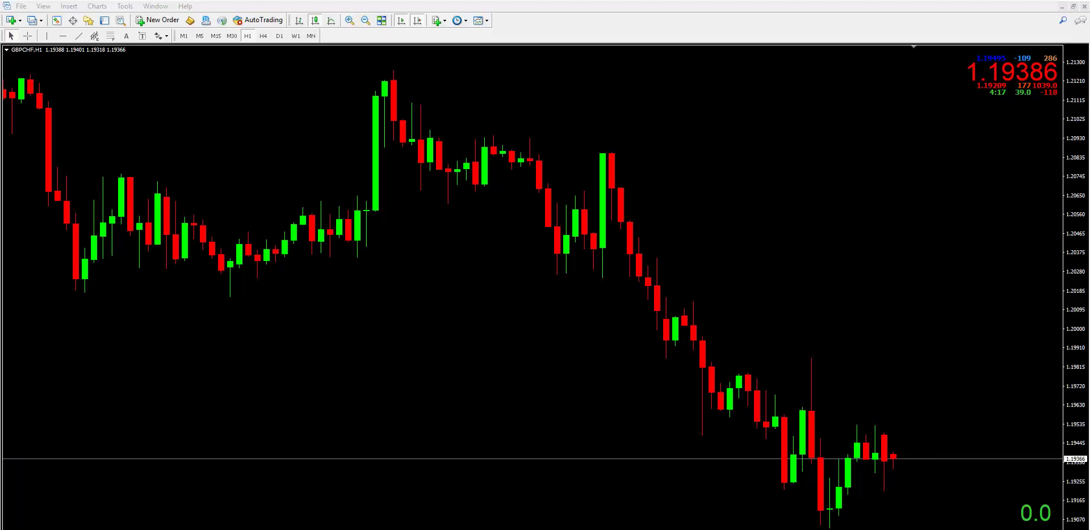
# - Open the terminal's data folder and go to the Experts folder inside MQL4
pyautogui.moveTo(108, 172); pyautogui.dragTo(117, 173)
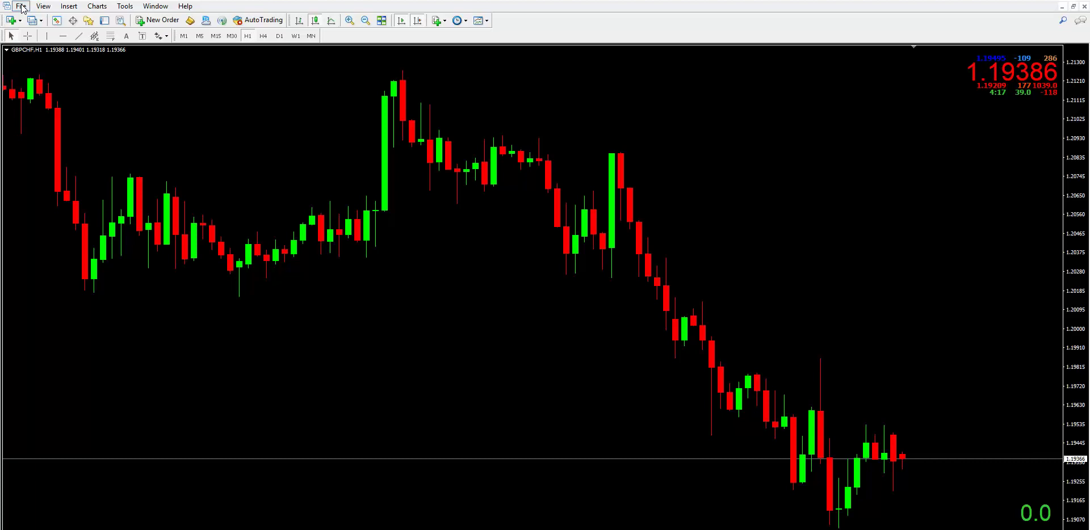
pyautogui.click(22, 6)
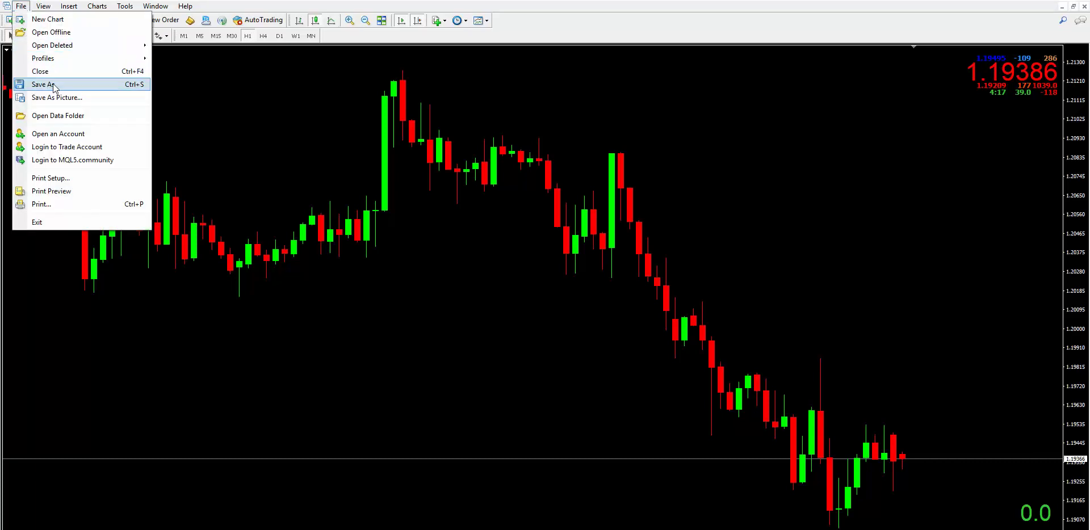
pyautogui.click(71, 119)
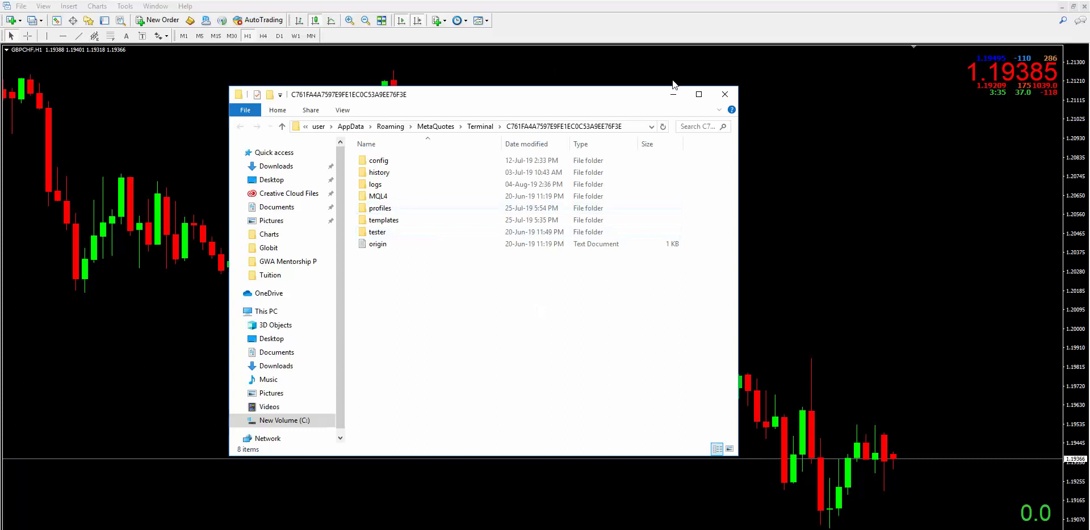
pyautogui.moveTo(473, 108); pyautogui.dragTo(432, 83)
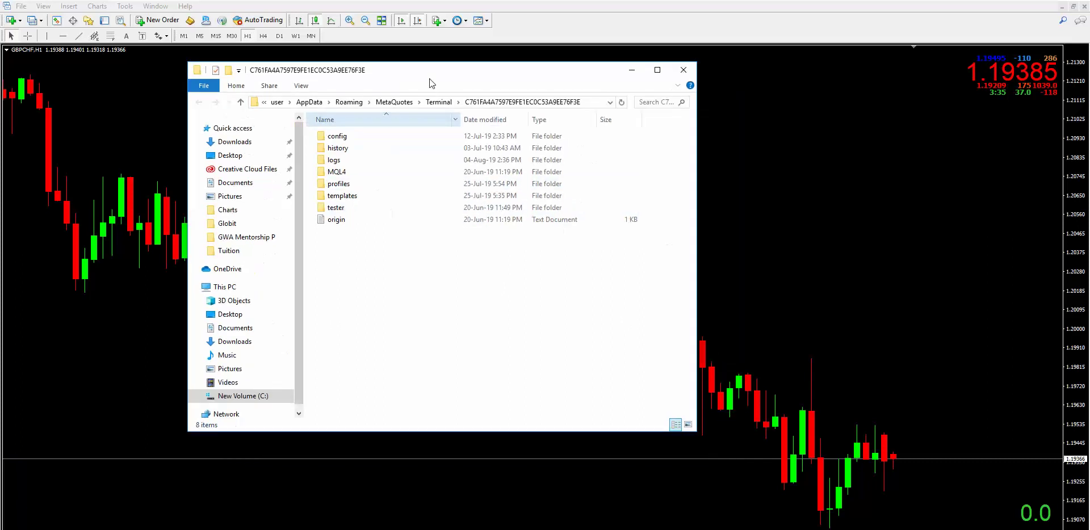
pyautogui.click(322, 176)
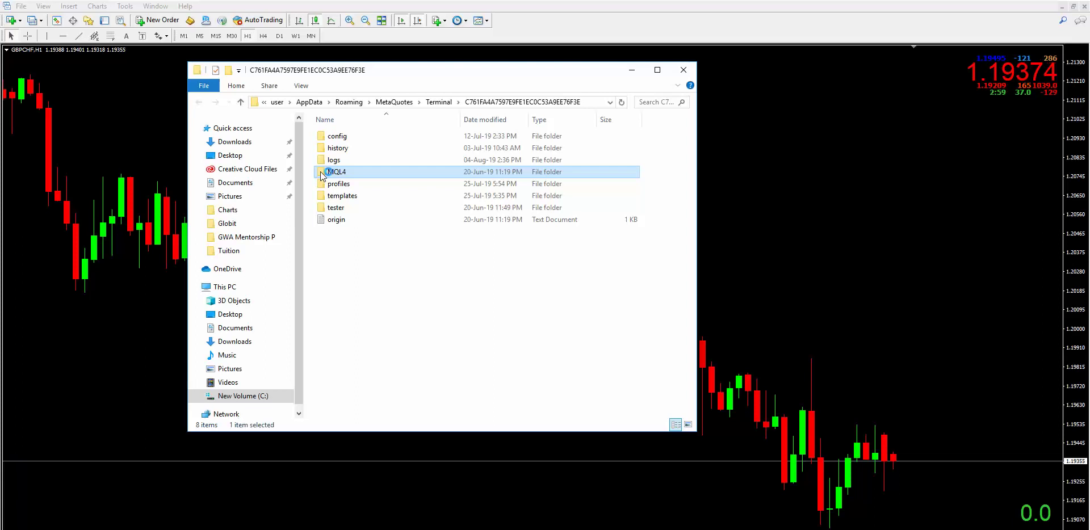
pyautogui.doubleClick(320, 172)
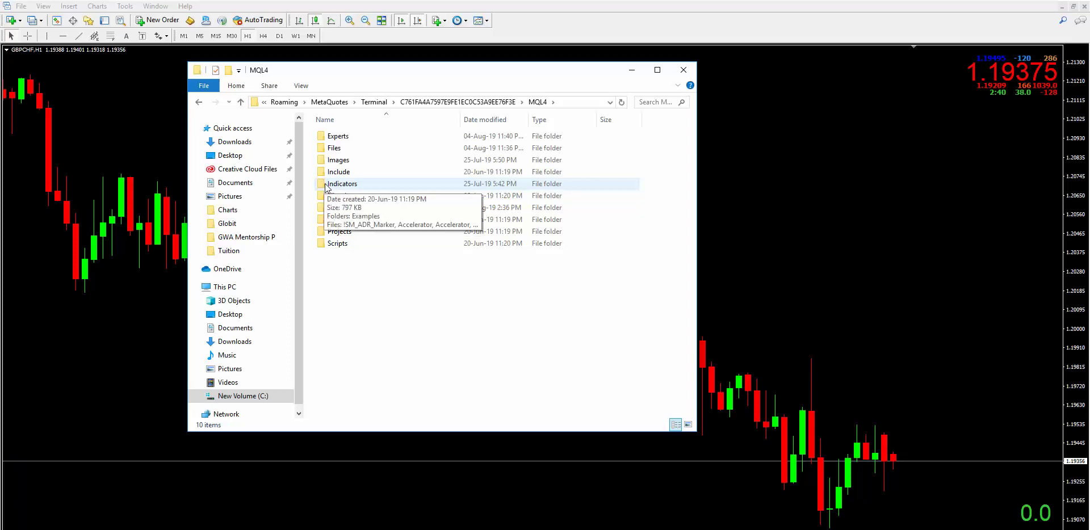
pyautogui.doubleClick(321, 138)
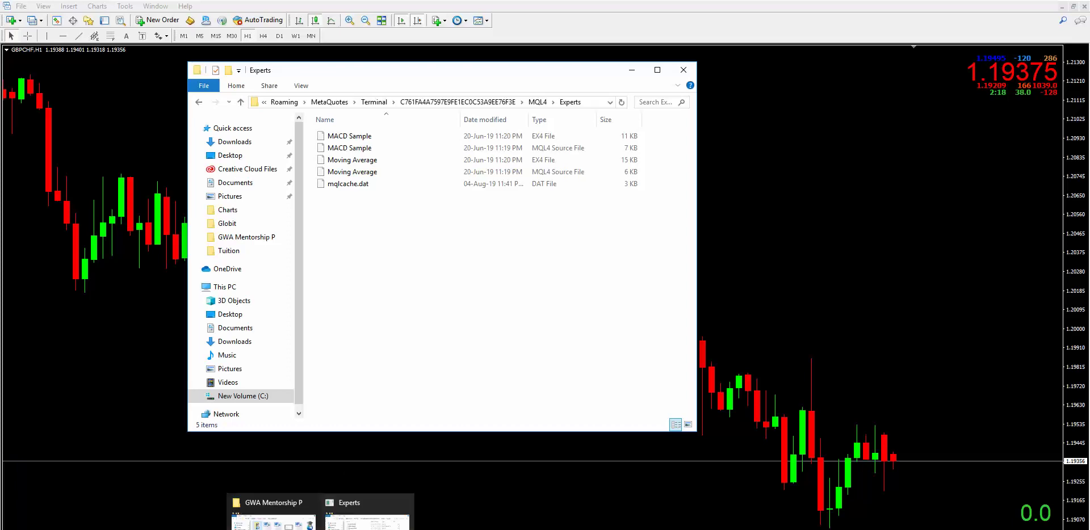
# - Copy the GWA Supremo EA Subs file from the GWA Mentorship P folder into Experts, and close both folder windows
pyautogui.click(274, 514)
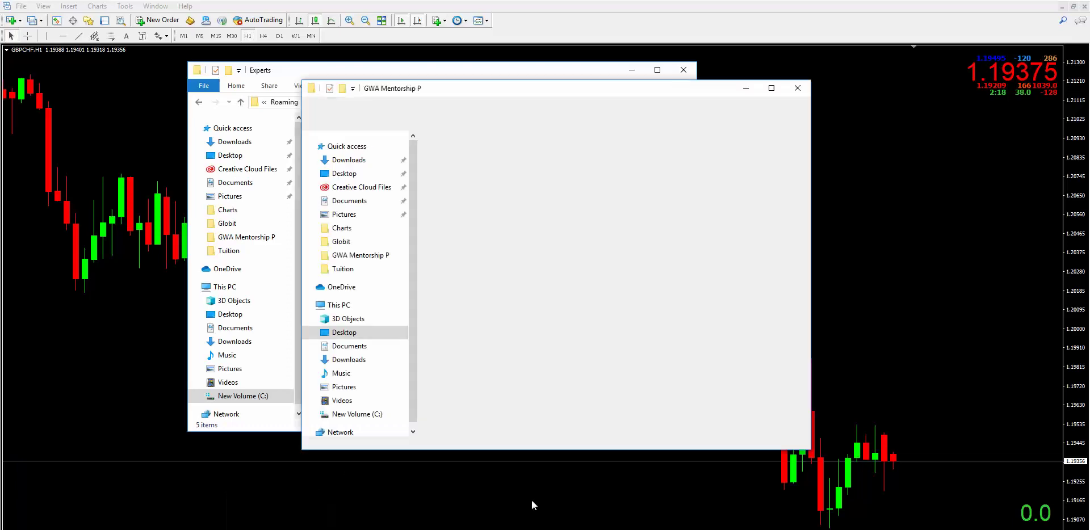
pyautogui.moveTo(535, 88); pyautogui.dragTo(826, 96)
pyautogui.click(514, 76)
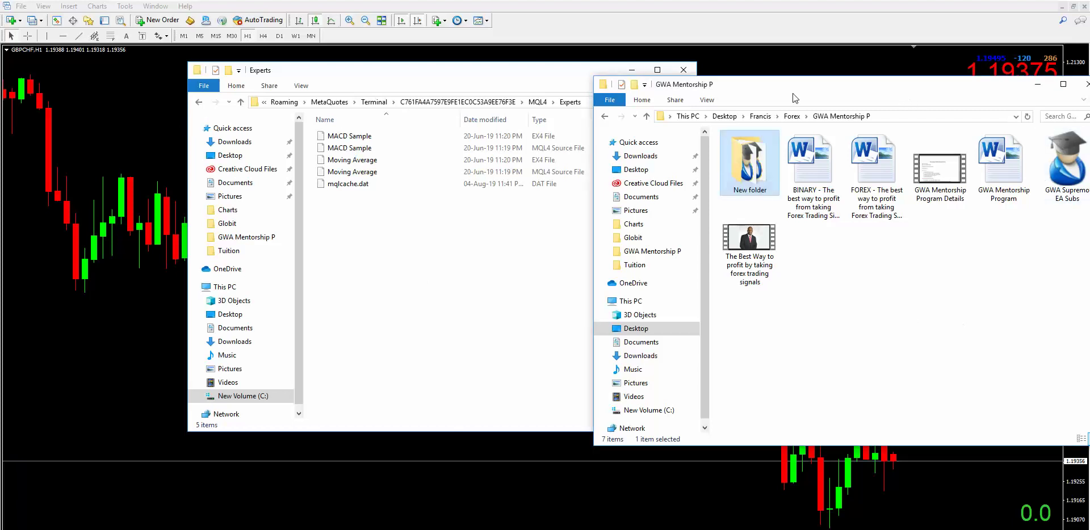
pyautogui.moveTo(834, 84); pyautogui.dragTo(740, 78)
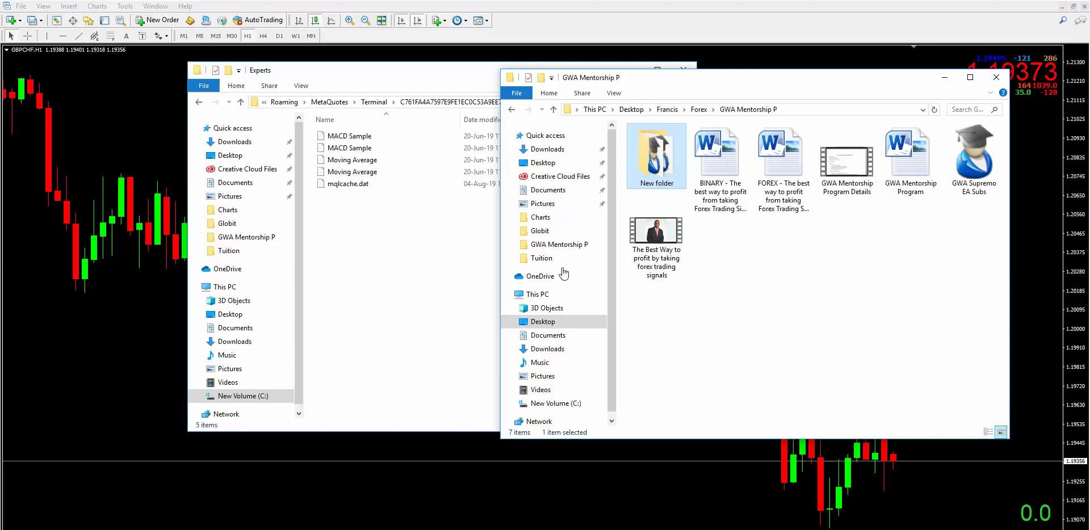
pyautogui.click(976, 156)
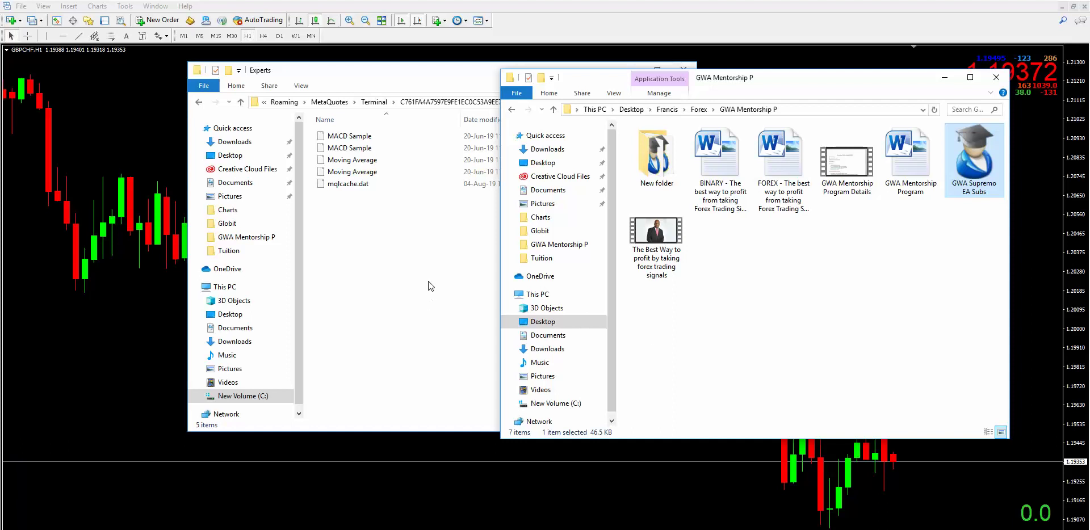
pyautogui.hotkey('alt', 'F4')
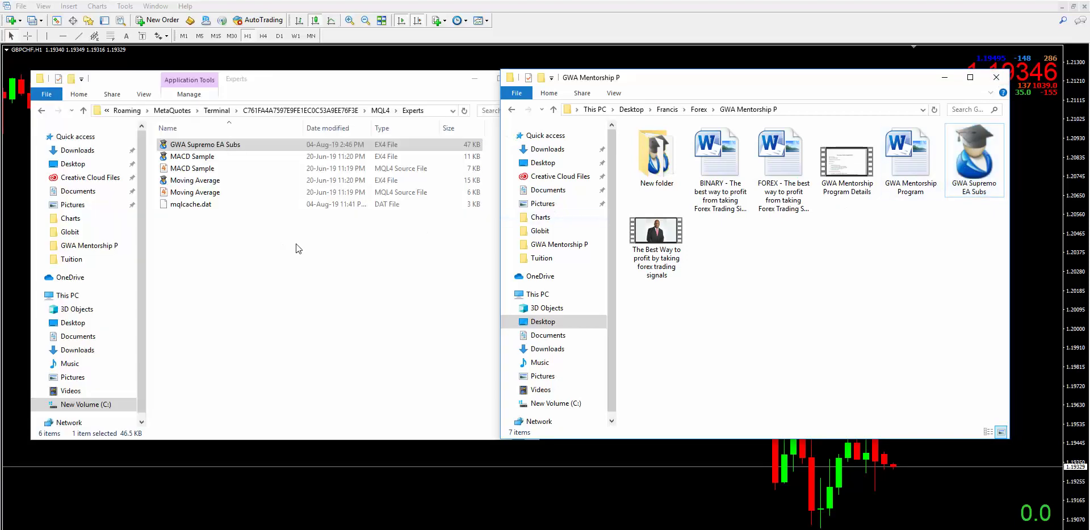
pyautogui.click(995, 81)
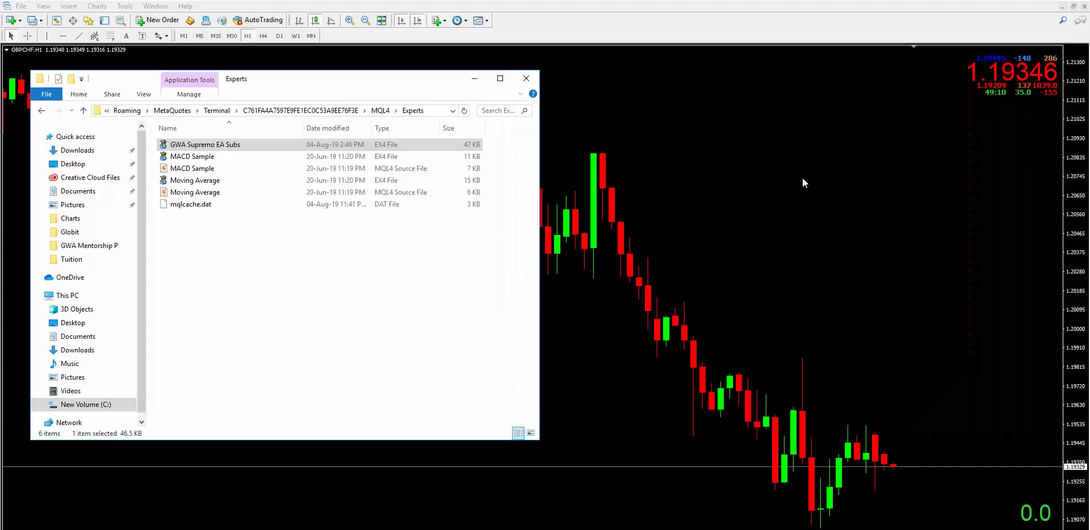
pyautogui.moveTo(449, 83); pyautogui.dragTo(633, 94)
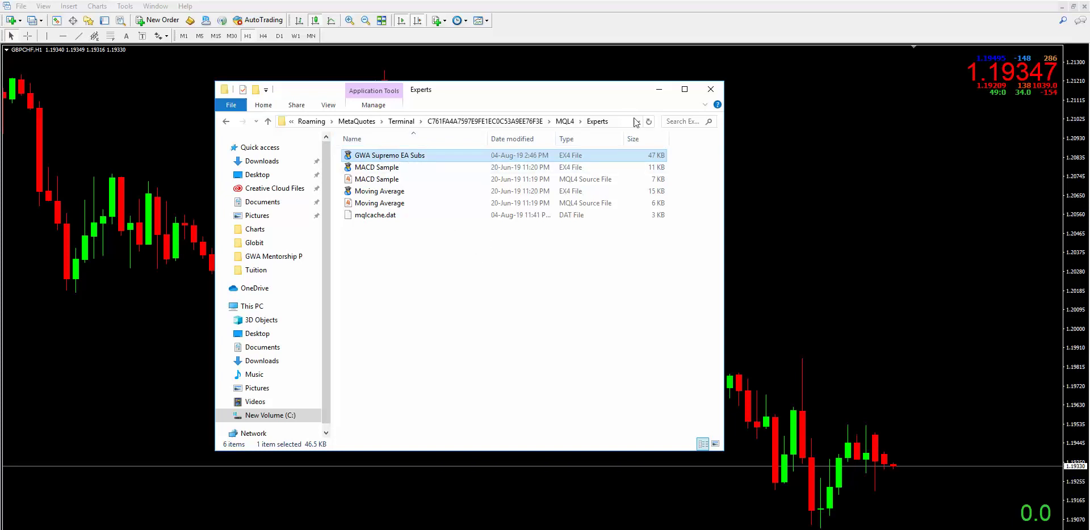
pyautogui.click(710, 90)
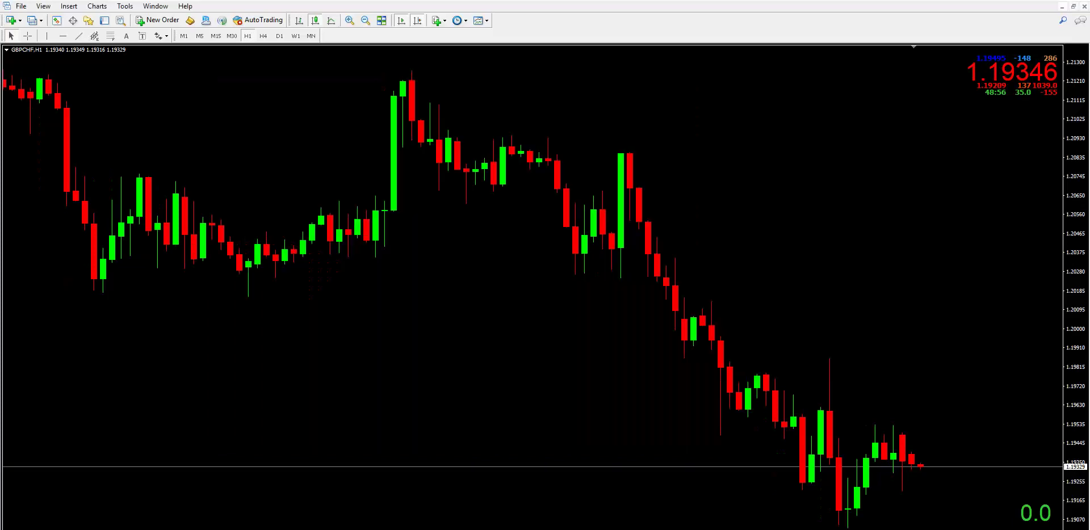
# - Show the Navigator and refresh its list of Expert Advisors
pyautogui.click(20, 7)
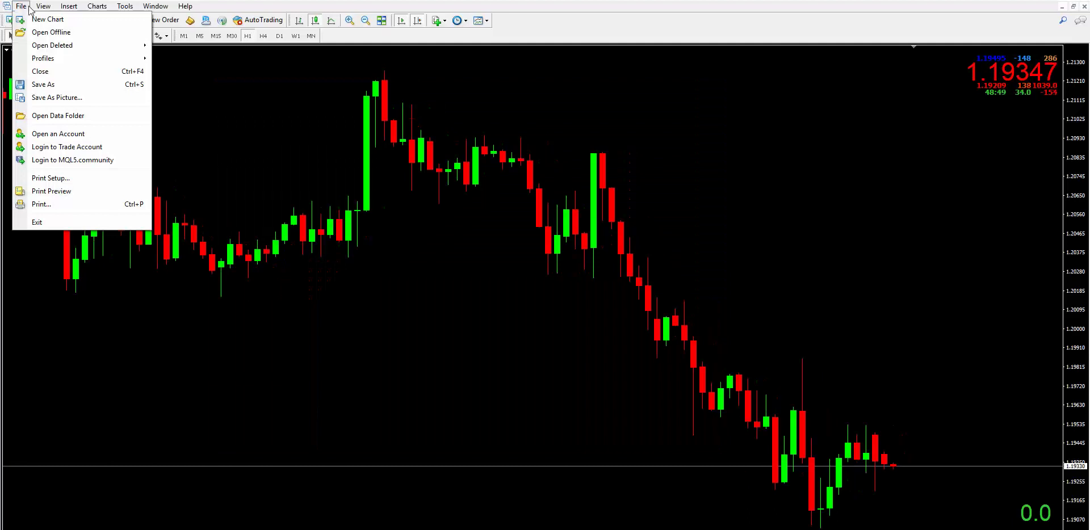
pyautogui.click(44, 7)
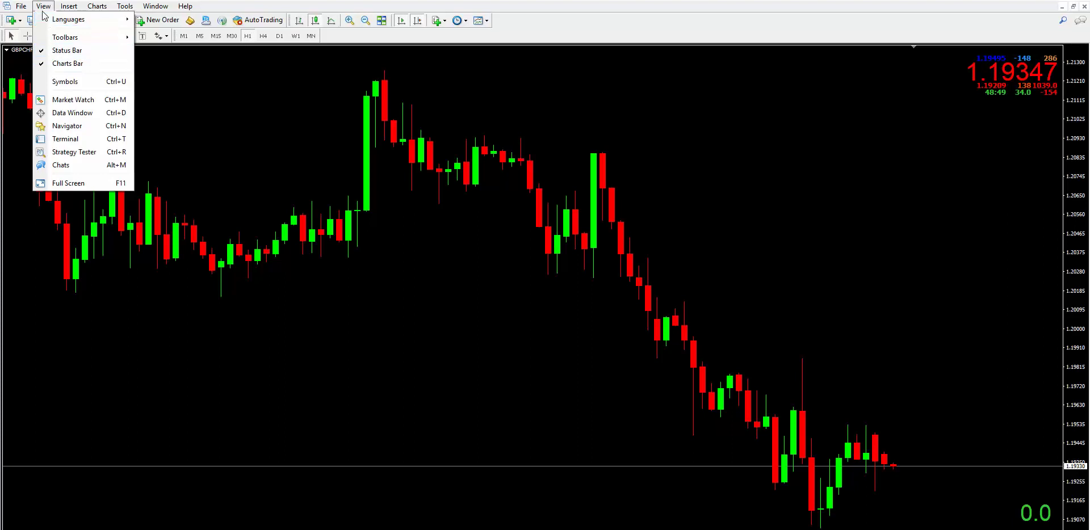
pyautogui.click(66, 127)
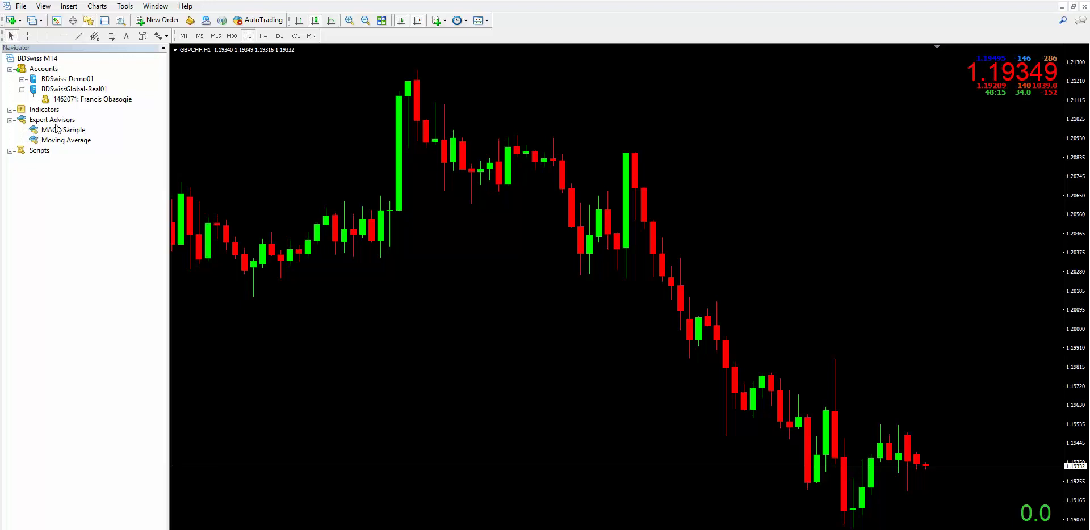
pyautogui.click(116, 134)
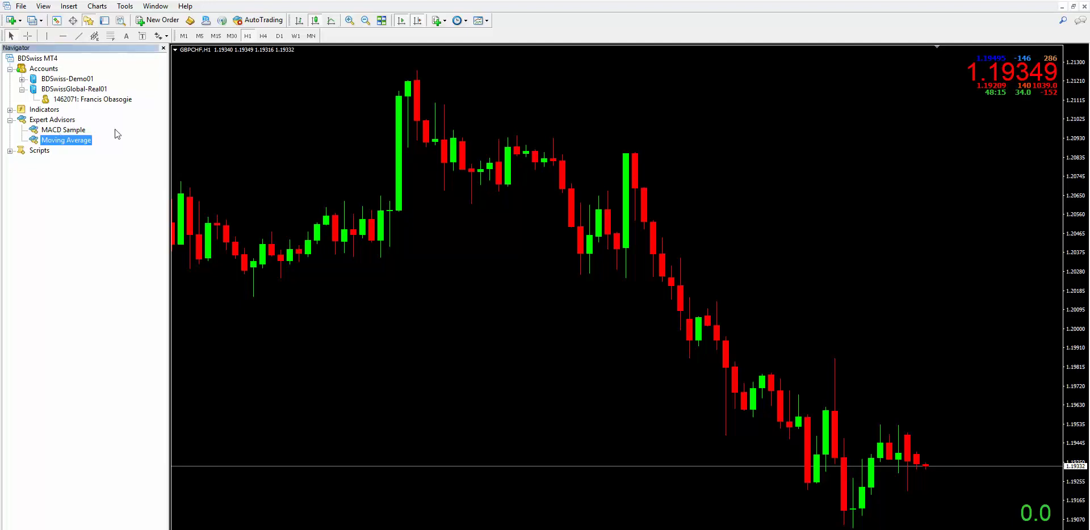
pyautogui.rightClick(115, 129)
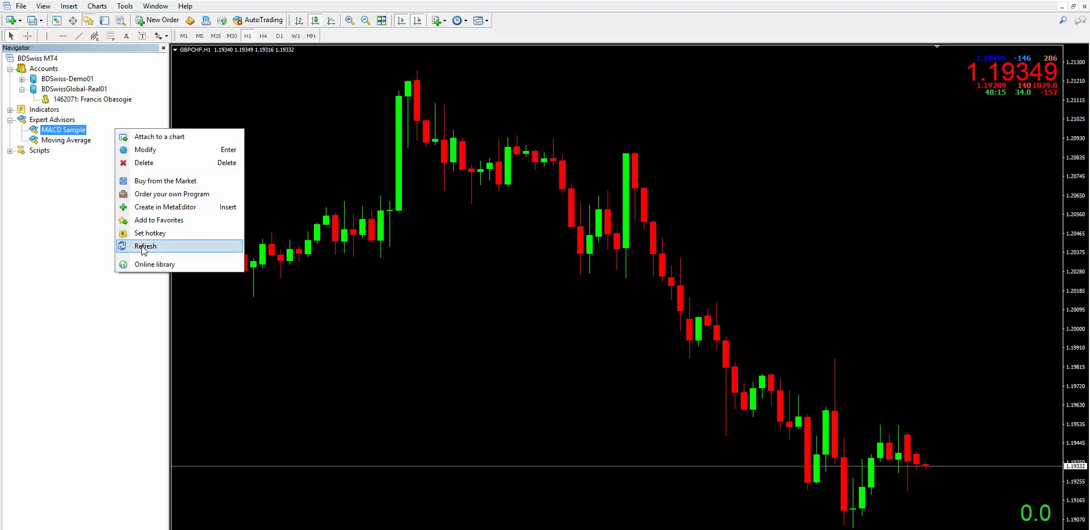
pyautogui.click(143, 249)
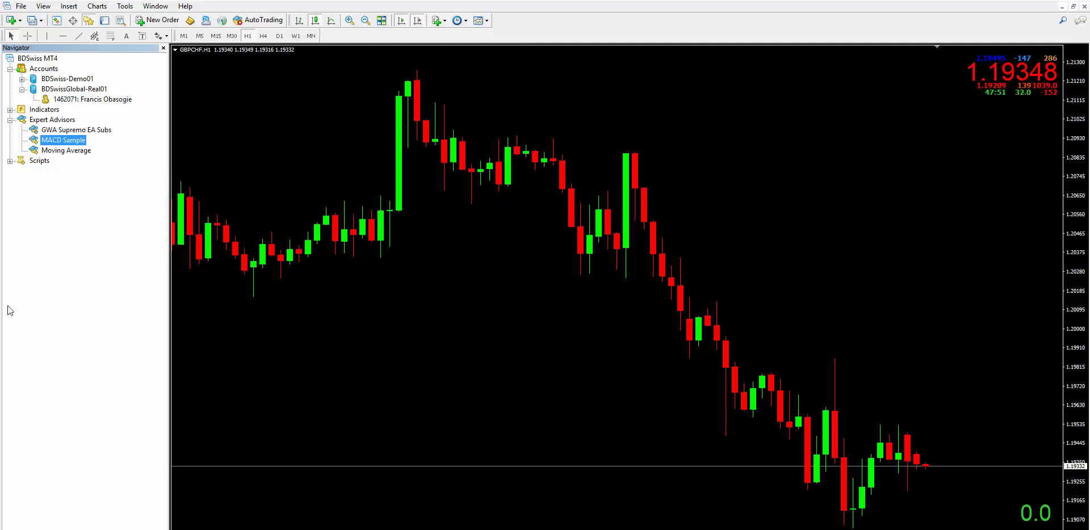
# - Add the GWA Supremo EA Subs expert to the GBPCHF H1 chart and enlarge its settings dialog to show more inputs
pyautogui.click(36, 132)
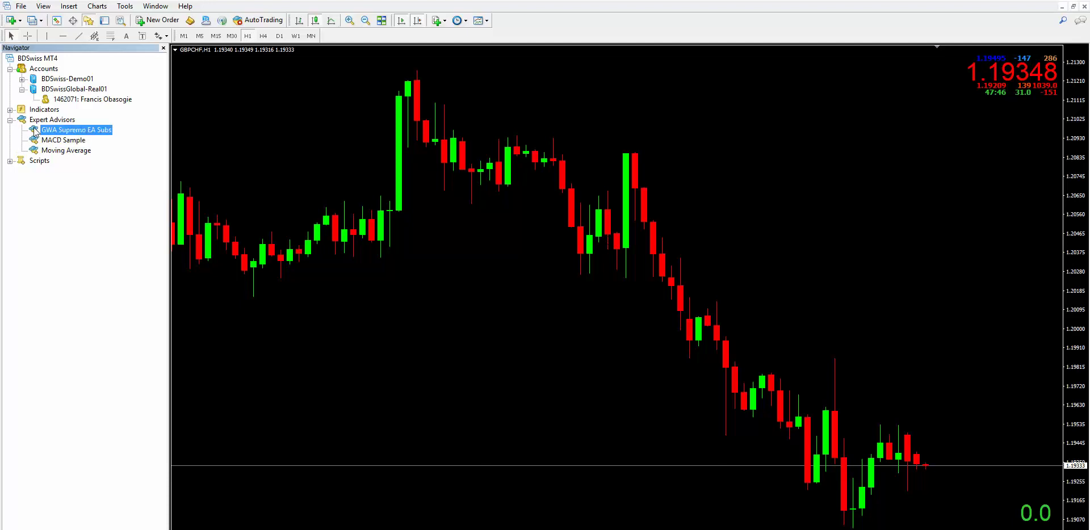
pyautogui.moveTo(36, 132); pyautogui.dragTo(518, 200)
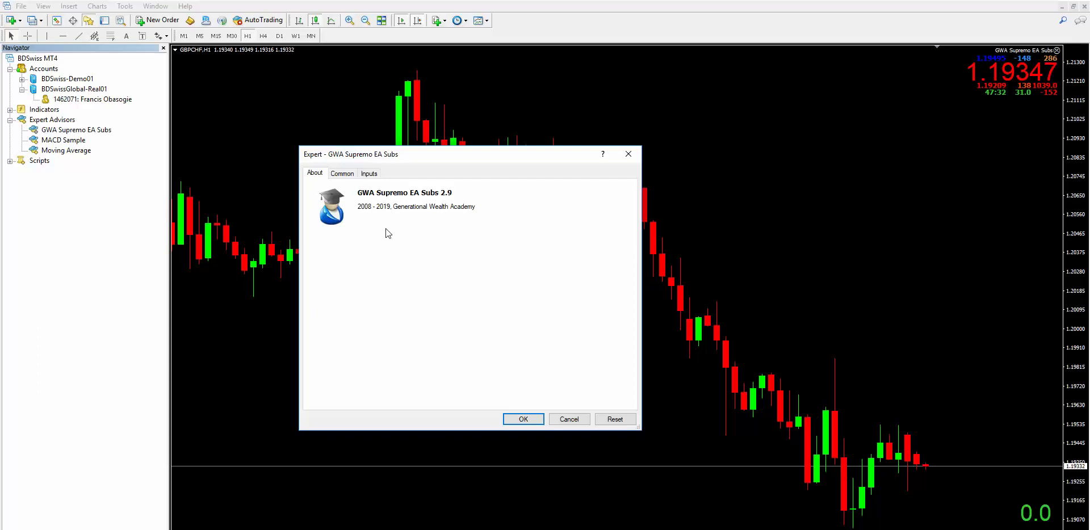
pyautogui.click(342, 174)
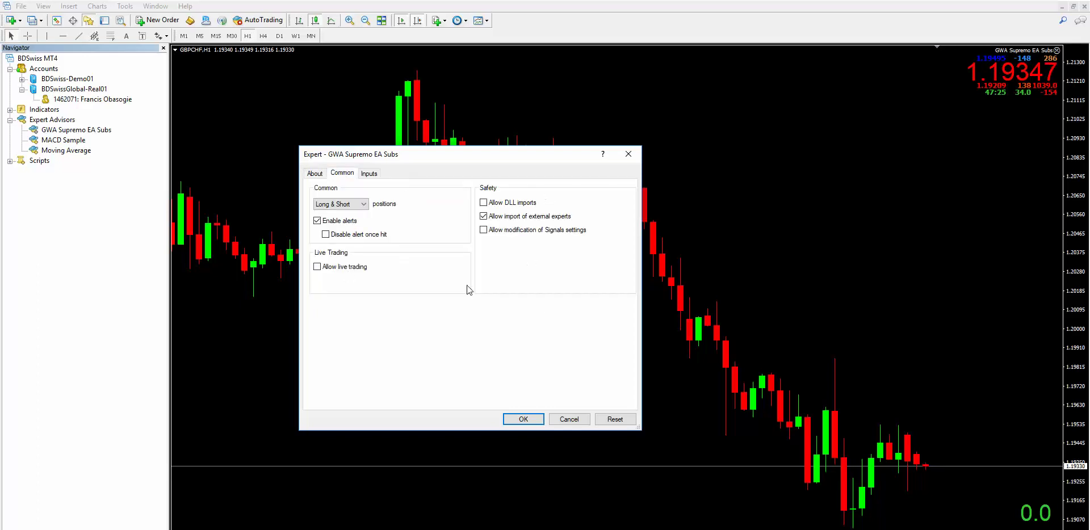
pyautogui.click(372, 176)
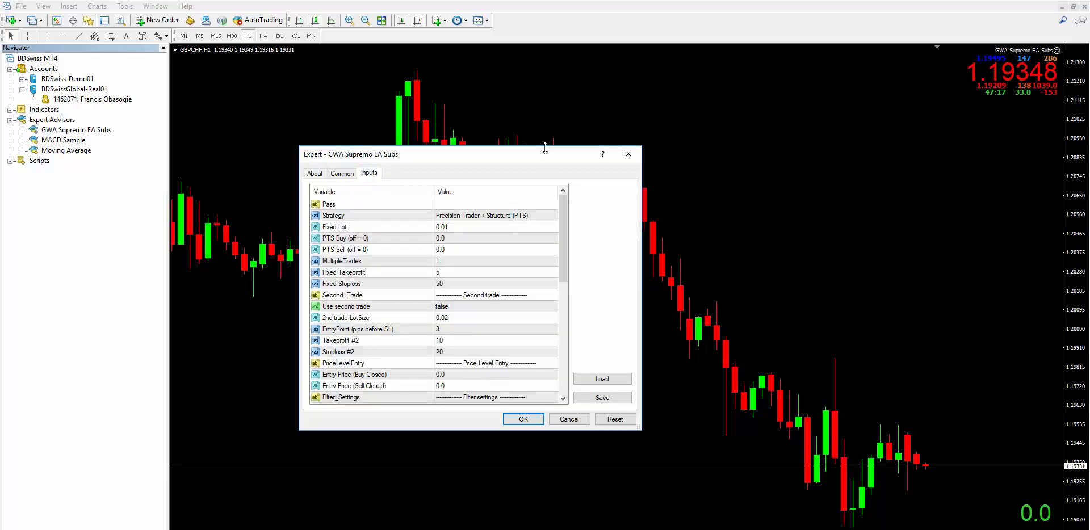
pyautogui.moveTo(545, 149); pyautogui.dragTo(550, 64)
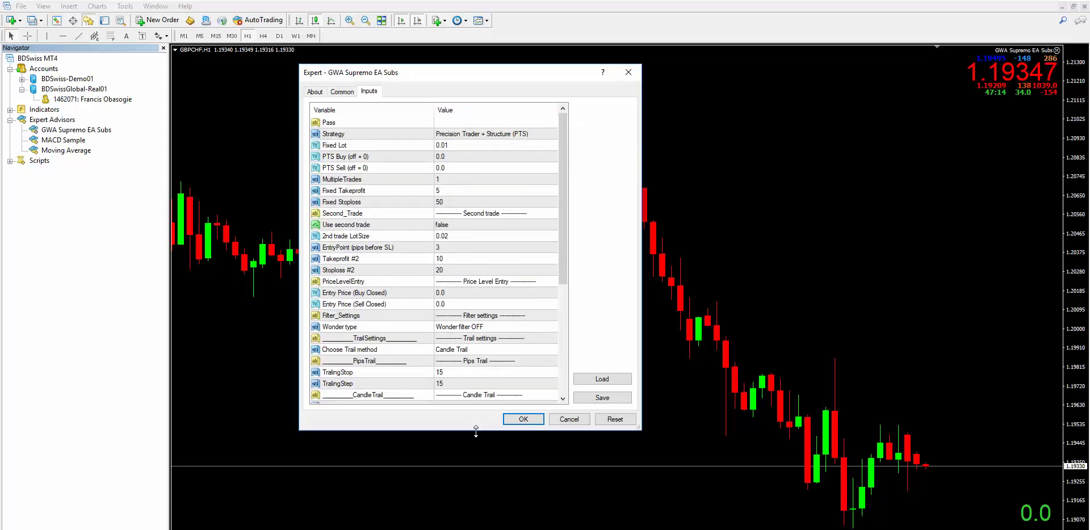
pyautogui.moveTo(476, 432); pyautogui.dragTo(475, 511)
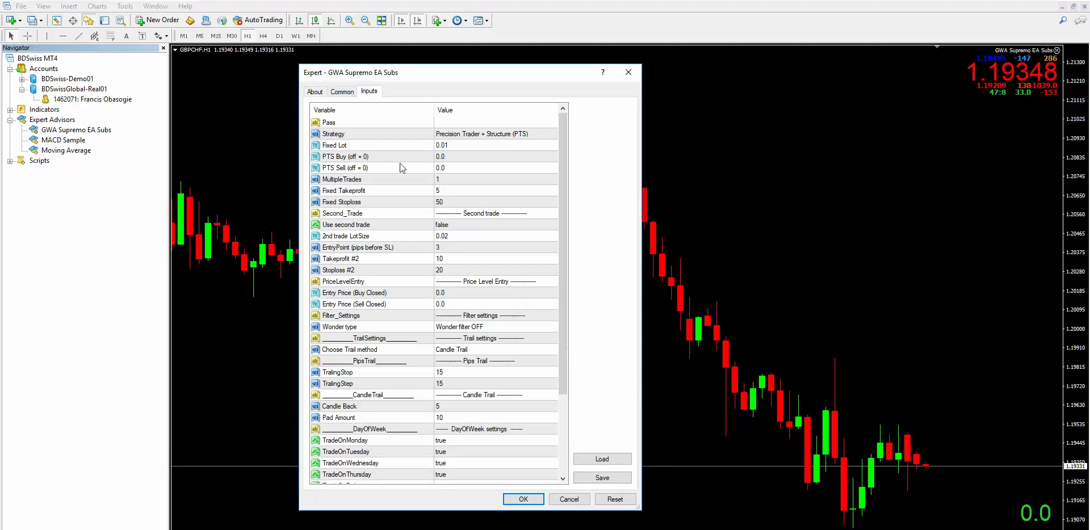
# - Allow live trading, modification of Signals settings and DLL imports in the expert's common settings
pyautogui.click(342, 92)
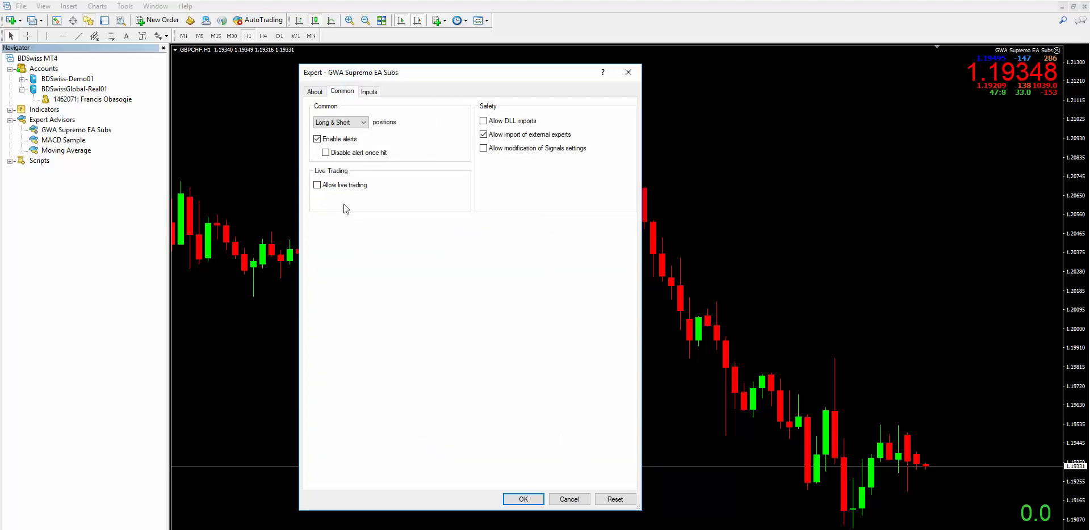
pyautogui.click(317, 186)
pyautogui.click(484, 150)
pyautogui.click(484, 121)
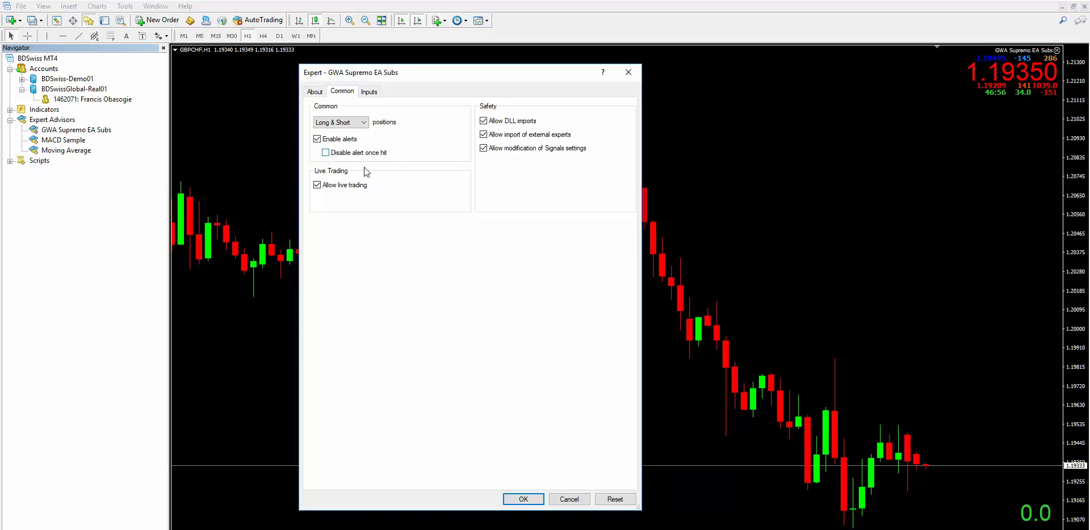
# - Try to load the expert with its Pass input left blank and the other inputs at their defaults
pyautogui.click(370, 92)
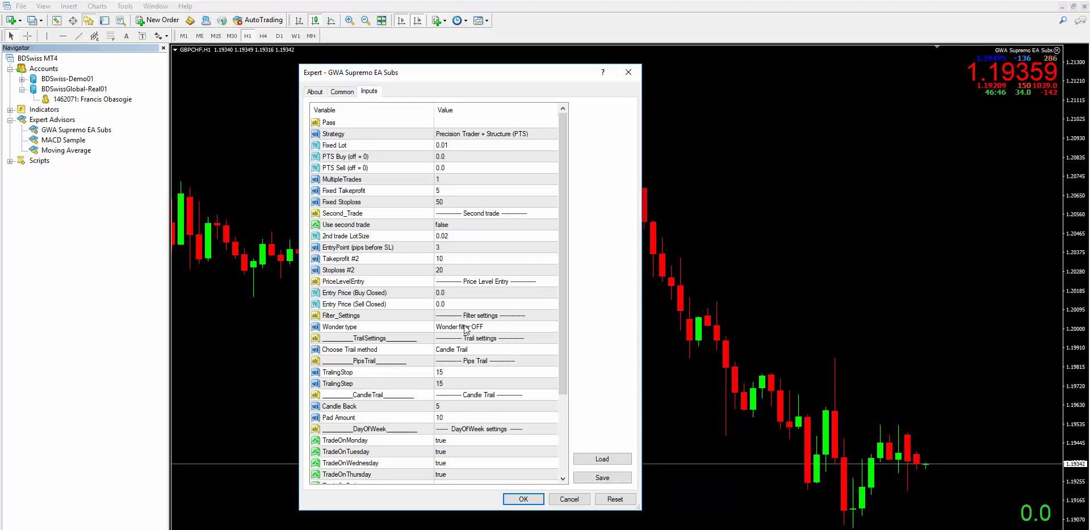
pyautogui.click(449, 124)
pyautogui.click(448, 124)
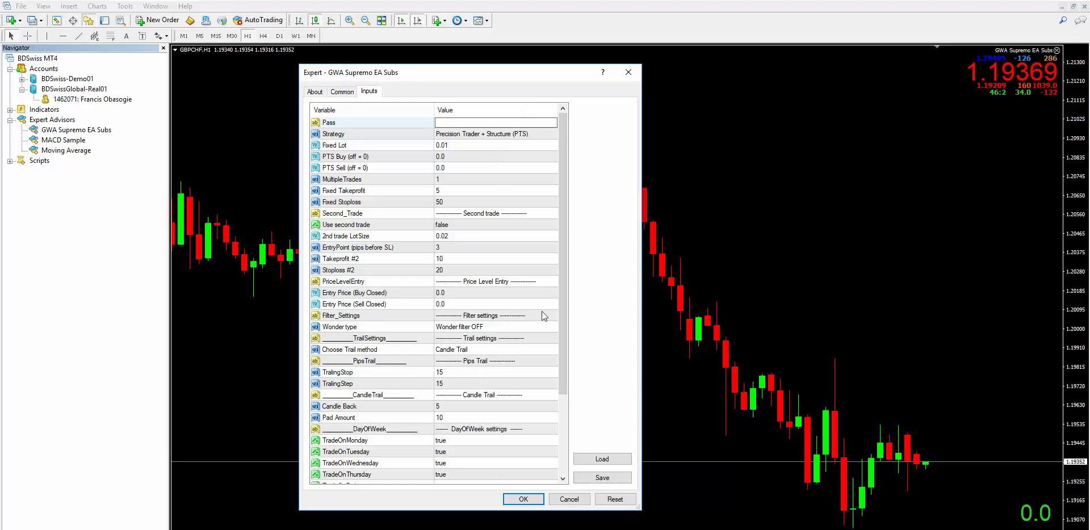
pyautogui.click(526, 293)
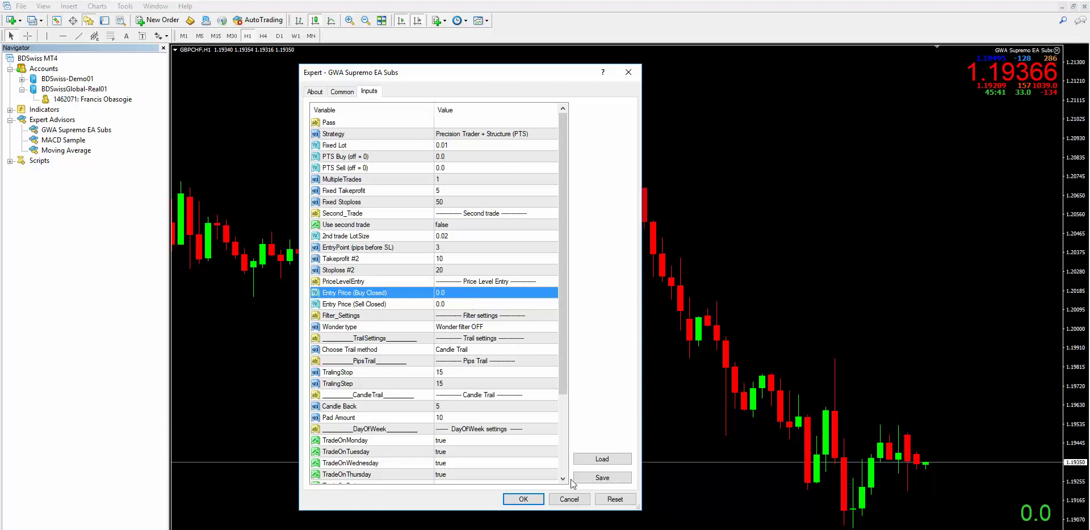
pyautogui.click(523, 500)
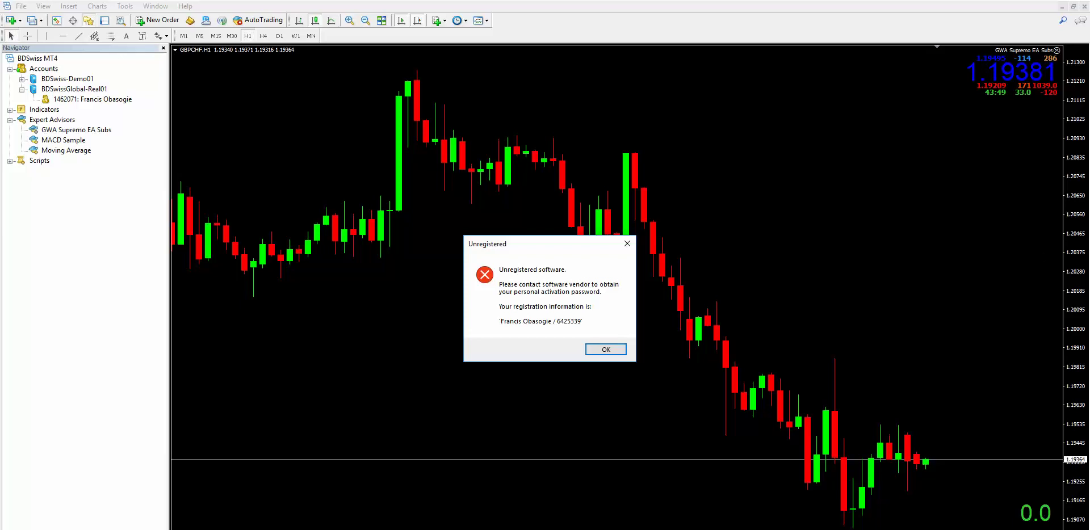
pyautogui.press('Return')
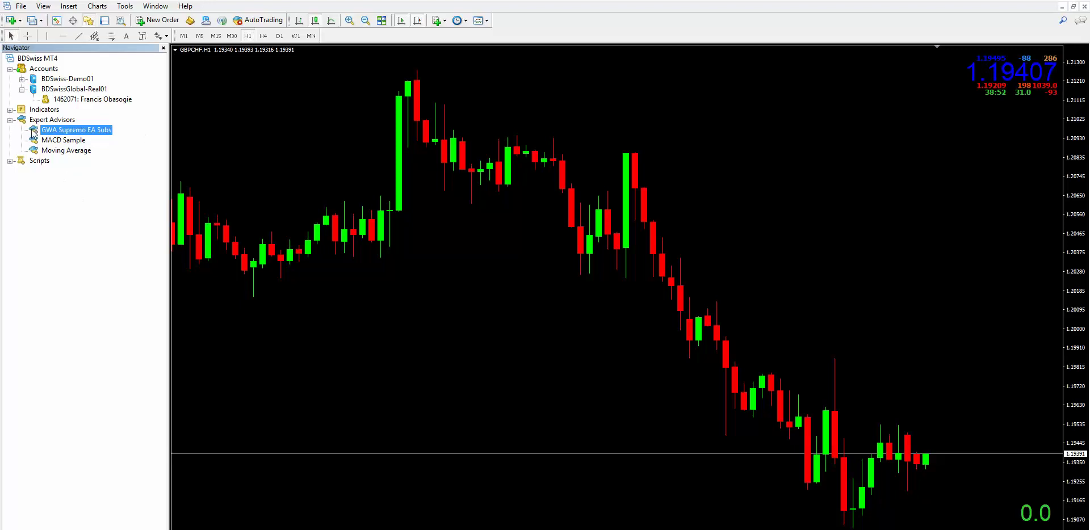
# - Attach the GWA Supremo EA Subs expert to the GBPCHF H1 chart and paste the password into its Pass input
pyautogui.moveTo(34, 131); pyautogui.dragTo(640, 247)
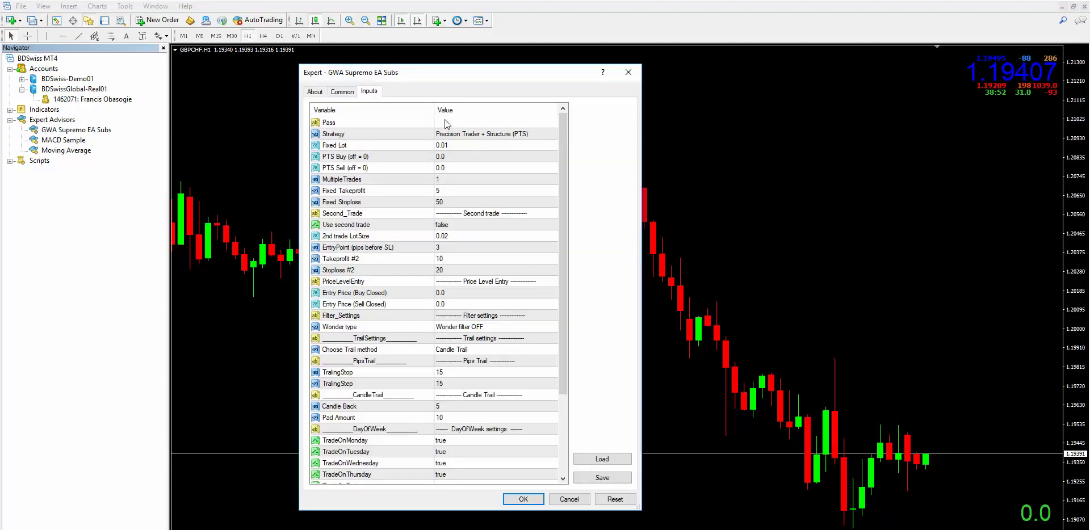
pyautogui.doubleClick(447, 121)
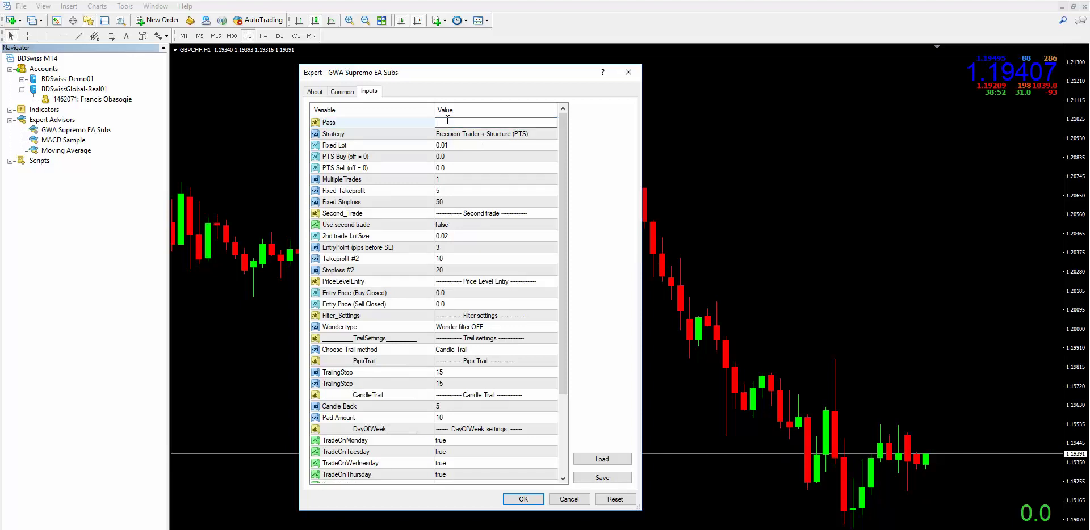
pyautogui.rightClick(448, 121)
pyautogui.click(479, 127)
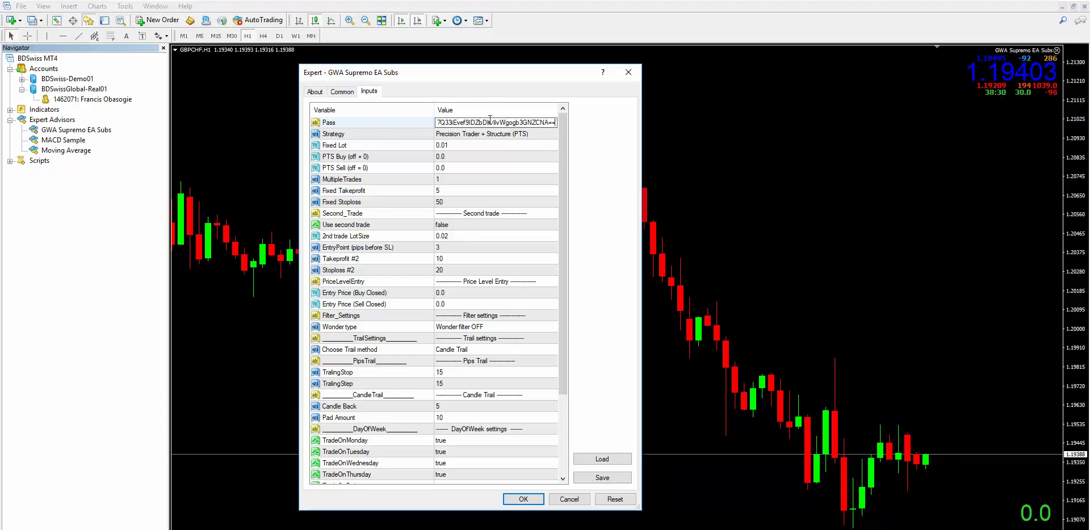
pyautogui.click(477, 165)
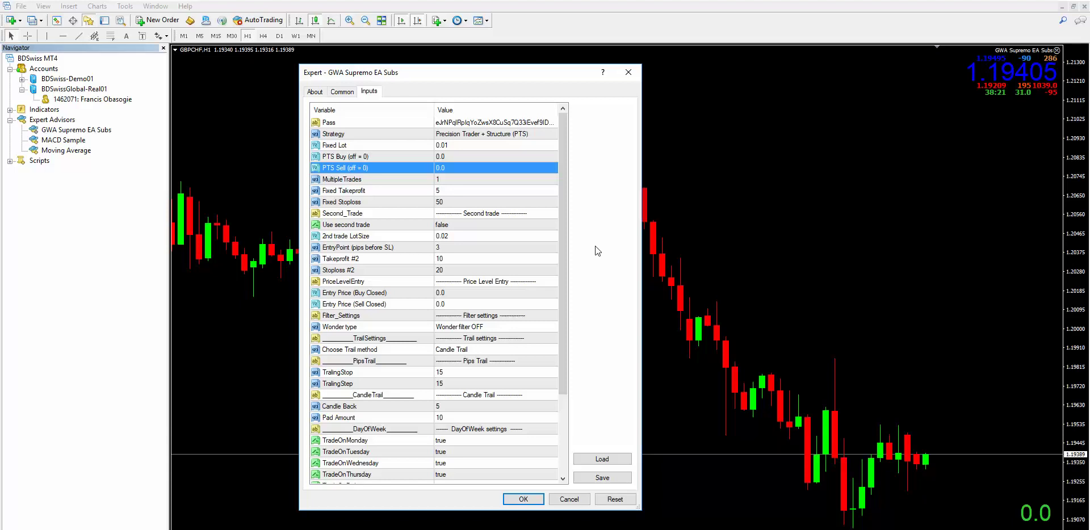
# - Set the expert's Strategy input to Precision Trader (Advanced)
pyautogui.click(475, 136)
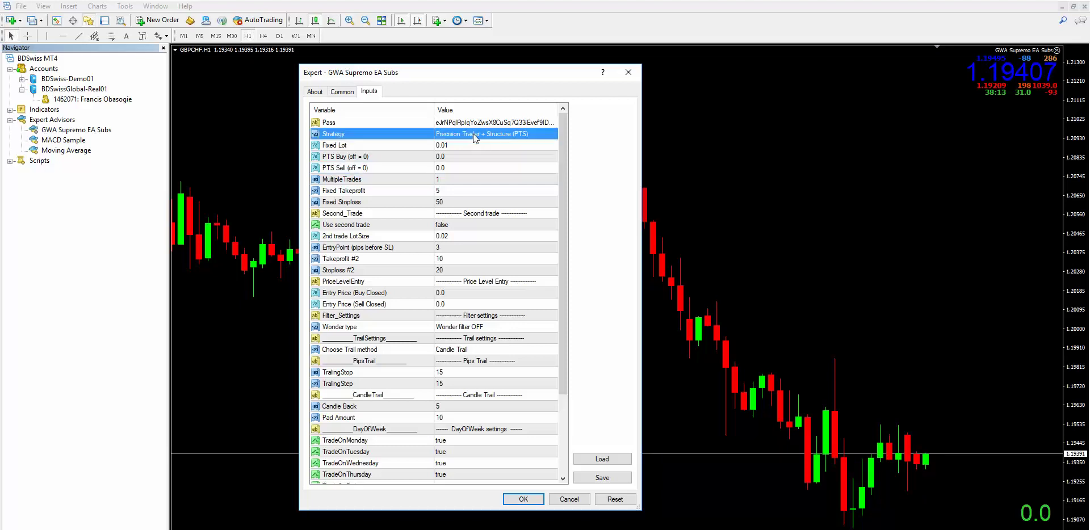
pyautogui.click(475, 135)
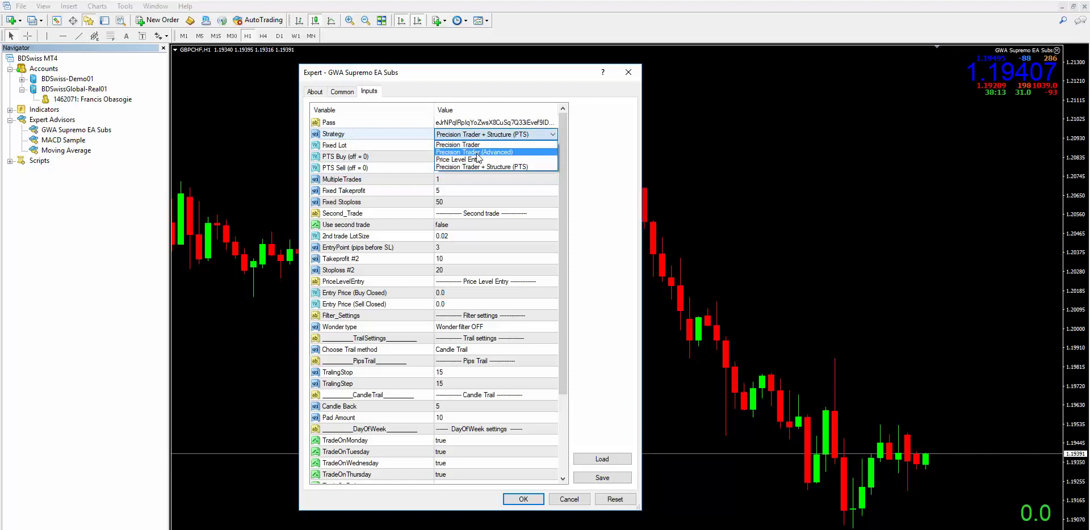
pyautogui.click(478, 152)
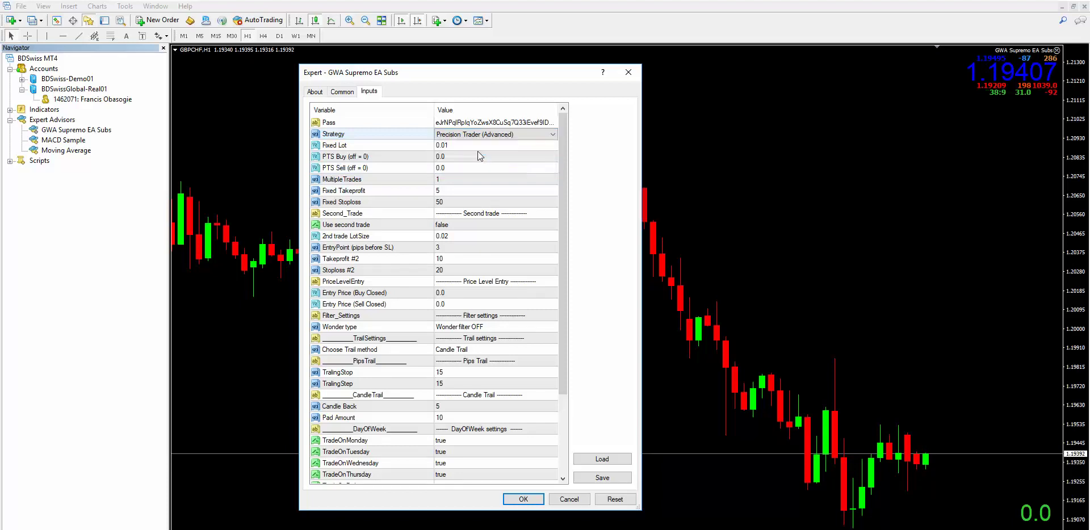
pyautogui.click(477, 135)
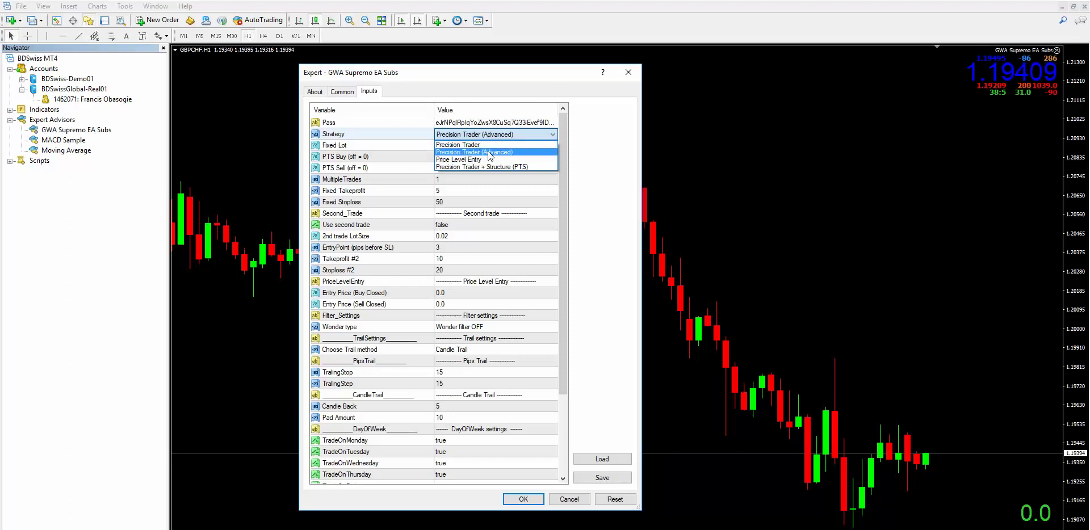
pyautogui.click(488, 152)
pyautogui.click(488, 151)
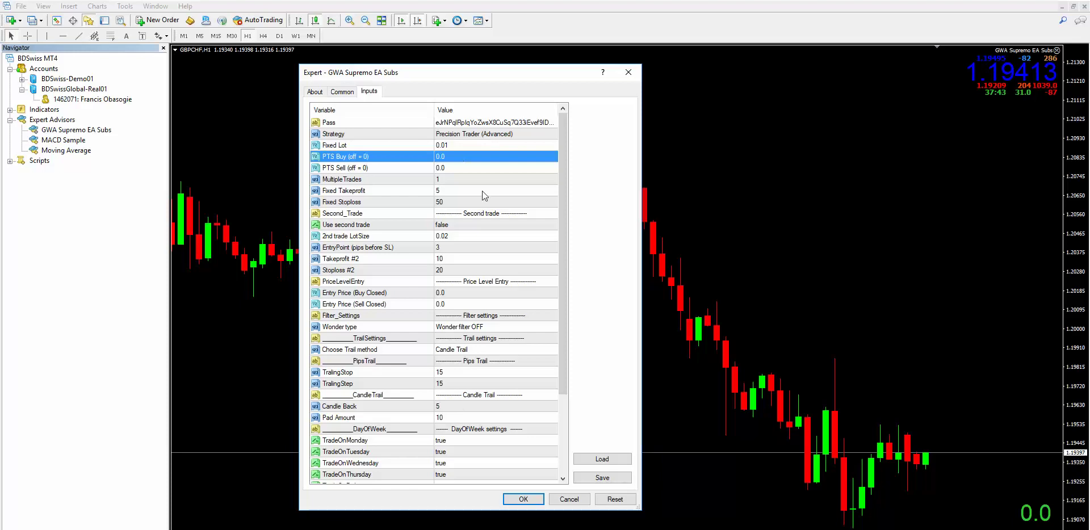
# - Allow live trading, DLL imports and modification of Signals settings for the expert
pyautogui.moveTo(561, 340); pyautogui.dragTo(559, 418)
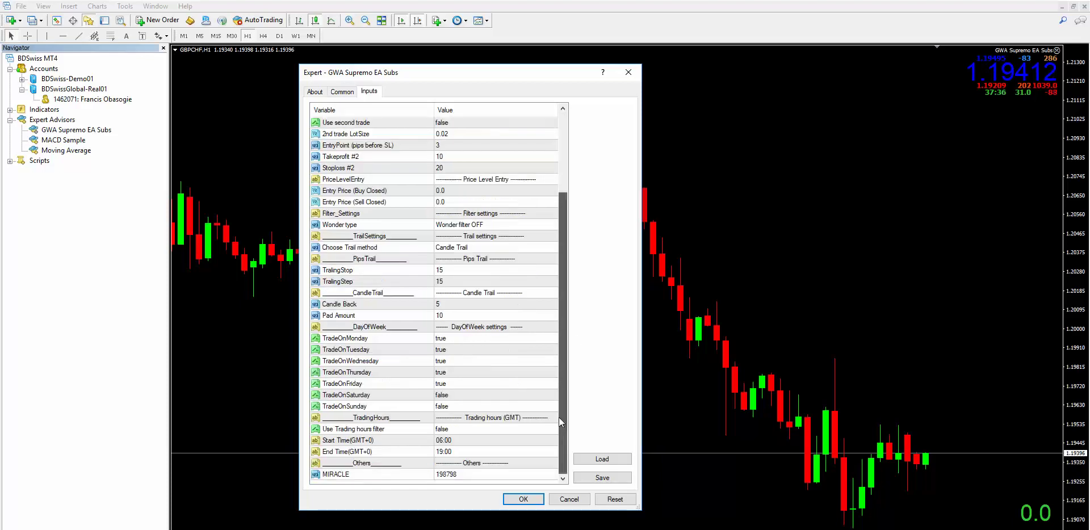
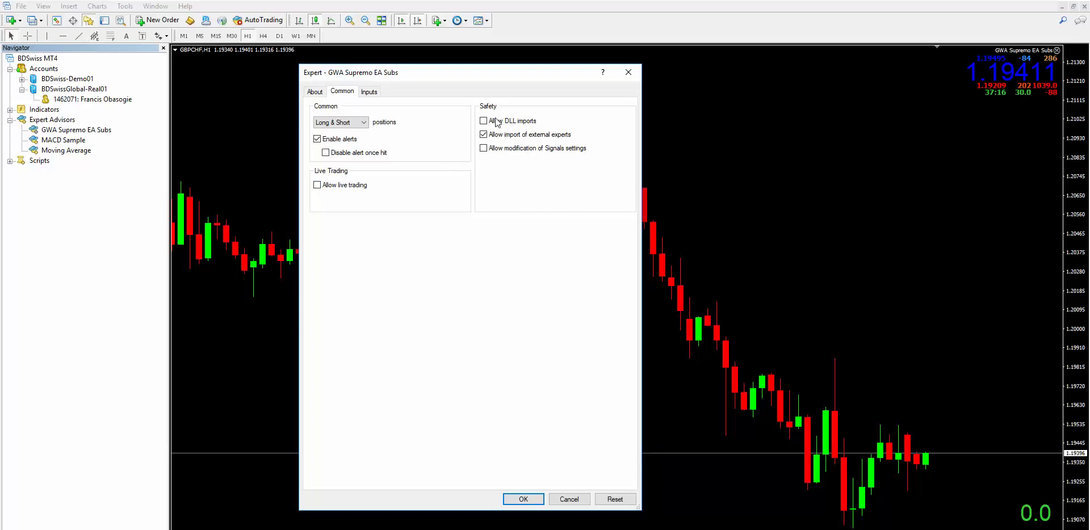
pyautogui.click(317, 186)
pyautogui.click(484, 121)
pyautogui.click(485, 149)
pyautogui.click(369, 92)
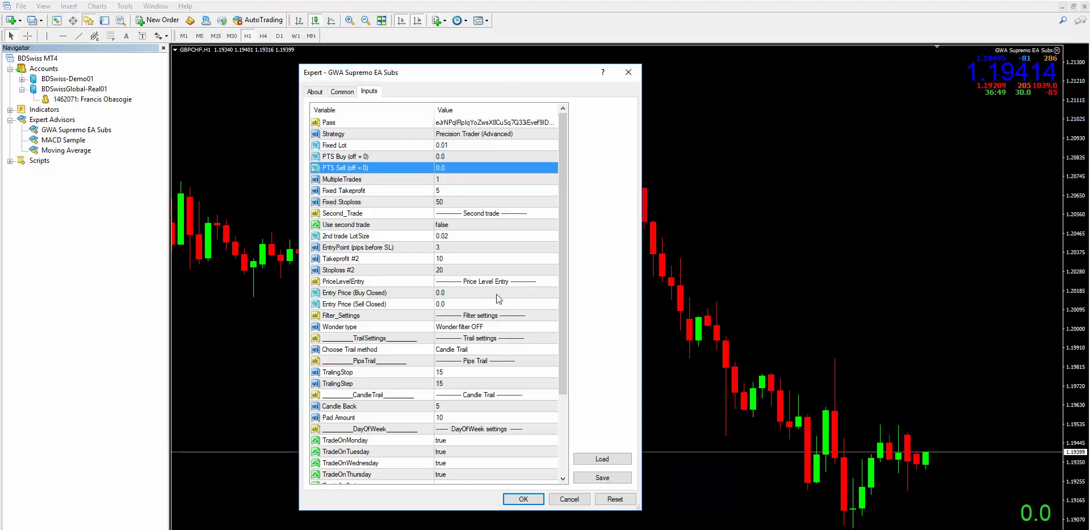
# - Apply the expert's settings to the GBPCHF chart and enable AutoTrading
pyautogui.click(522, 500)
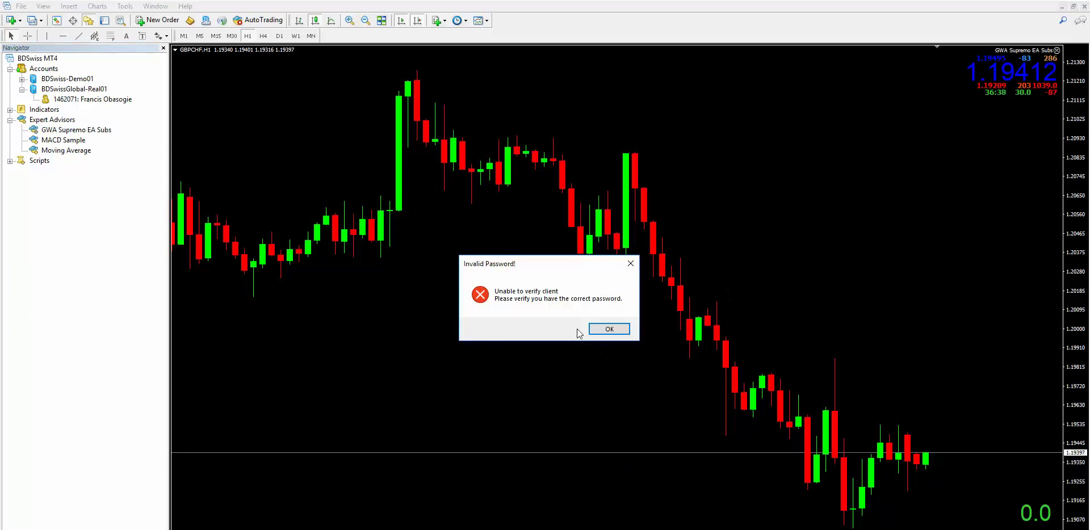
pyautogui.click(605, 333)
pyautogui.click(606, 330)
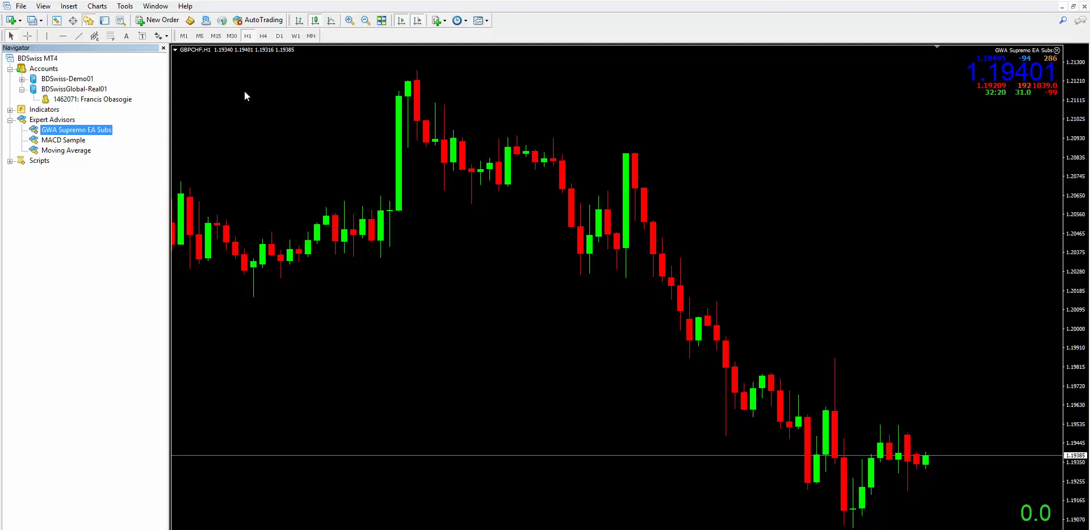
pyautogui.click(259, 23)
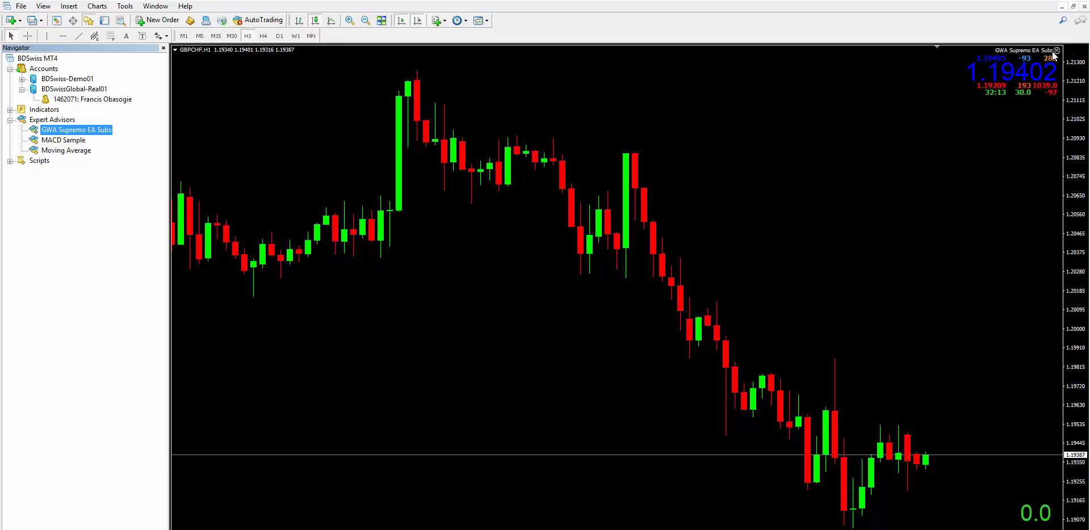
pyautogui.click(263, 23)
# - Save the GBPCHF chart with its expert as a template named "Supremo EA" and check the template list for it
pyautogui.click(478, 22)
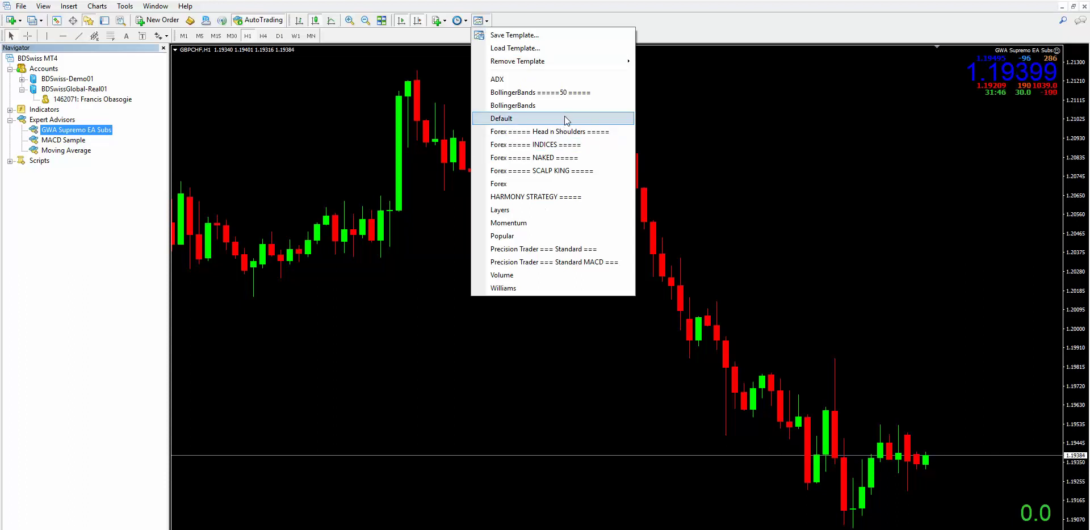
pyautogui.click(518, 35)
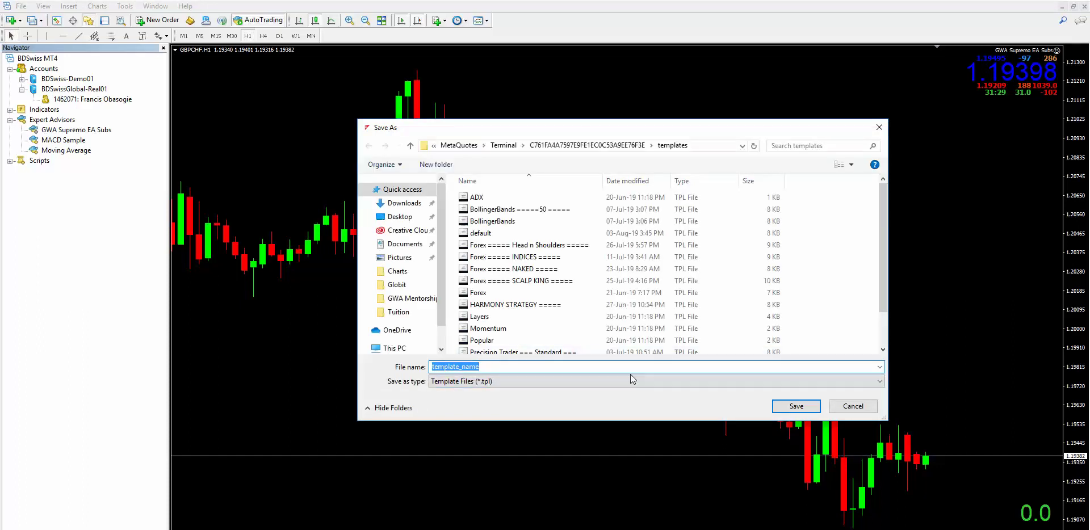
pyautogui.write('Su')
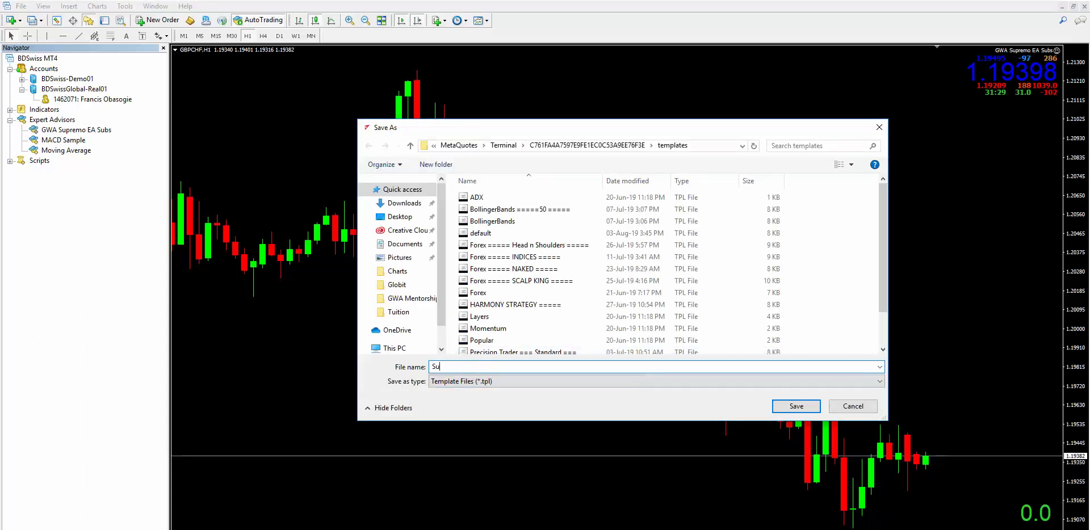
pyautogui.write('prem')
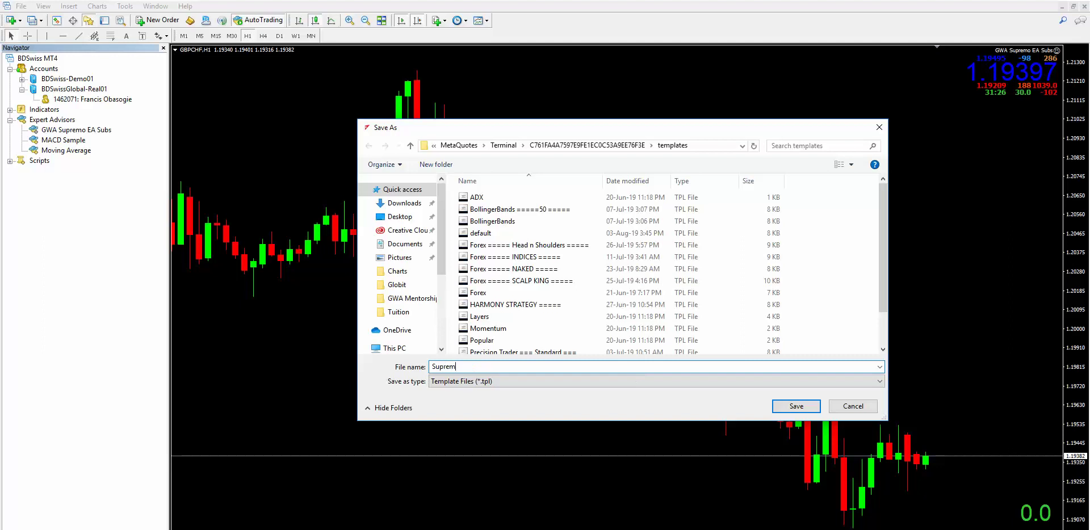
pyautogui.write('o EA')
pyautogui.click(796, 407)
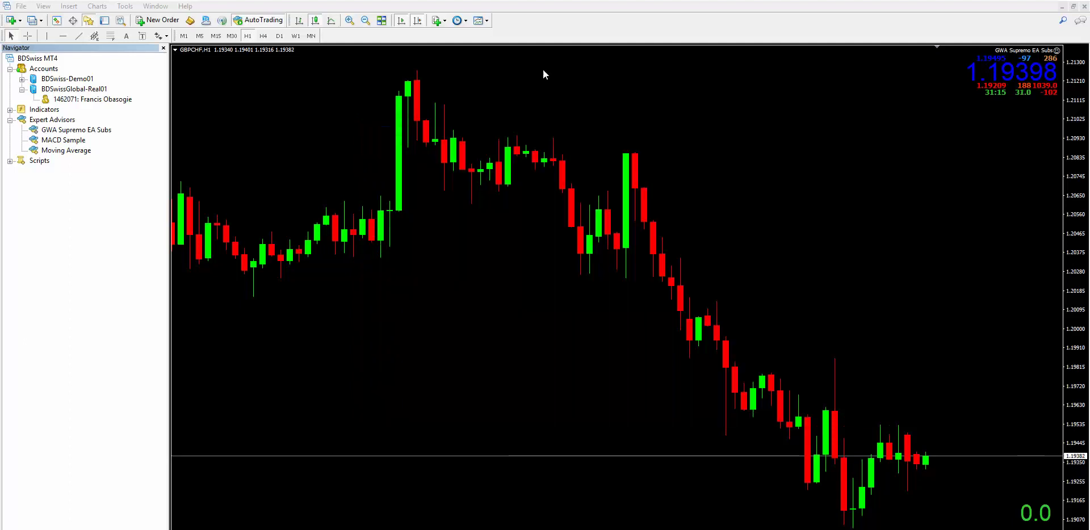
pyautogui.click(479, 21)
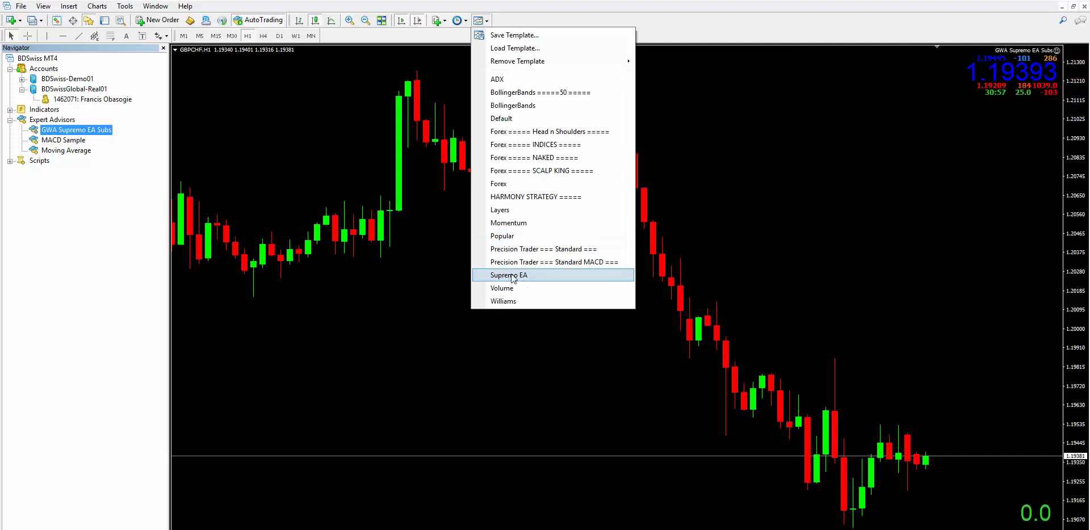
pyautogui.click(599, 376)
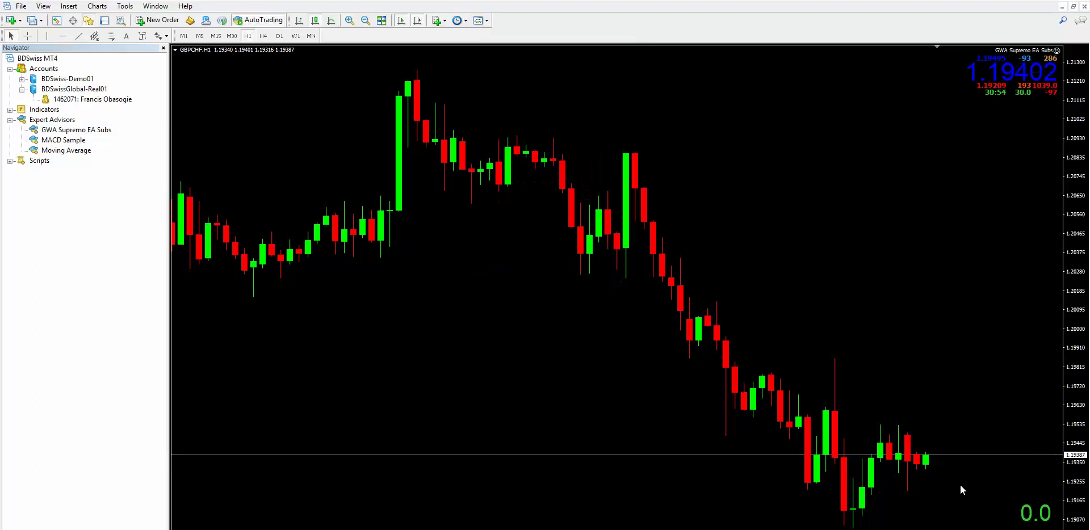
# - Open a new CADJPY chart and apply the Supremo EA template to it
pyautogui.click(20, 23)
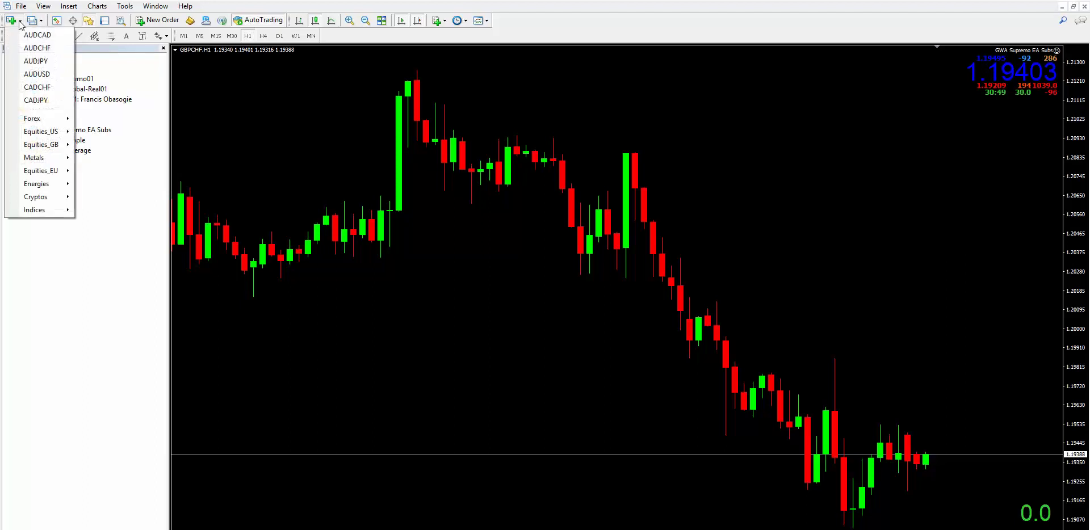
pyautogui.click(35, 100)
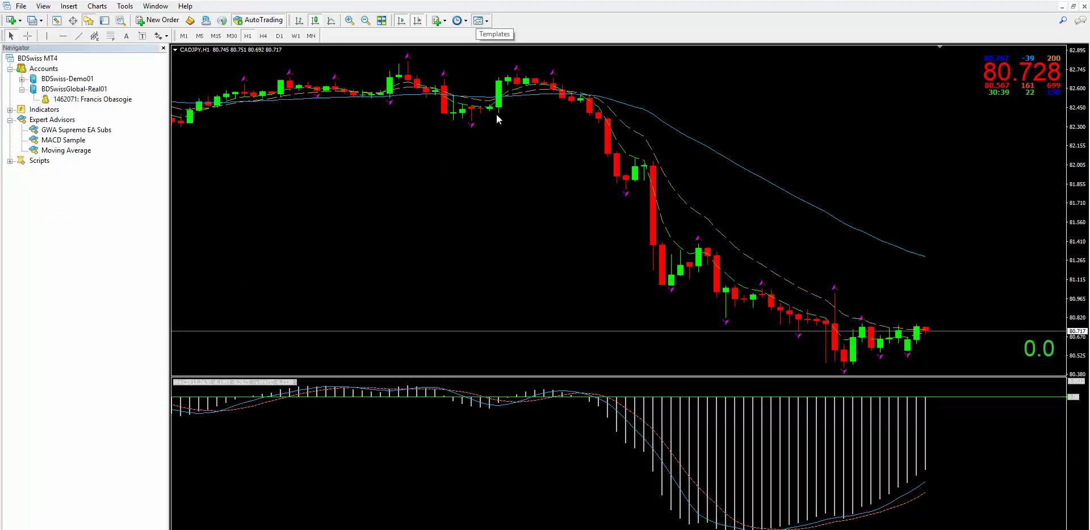
pyautogui.click(480, 21)
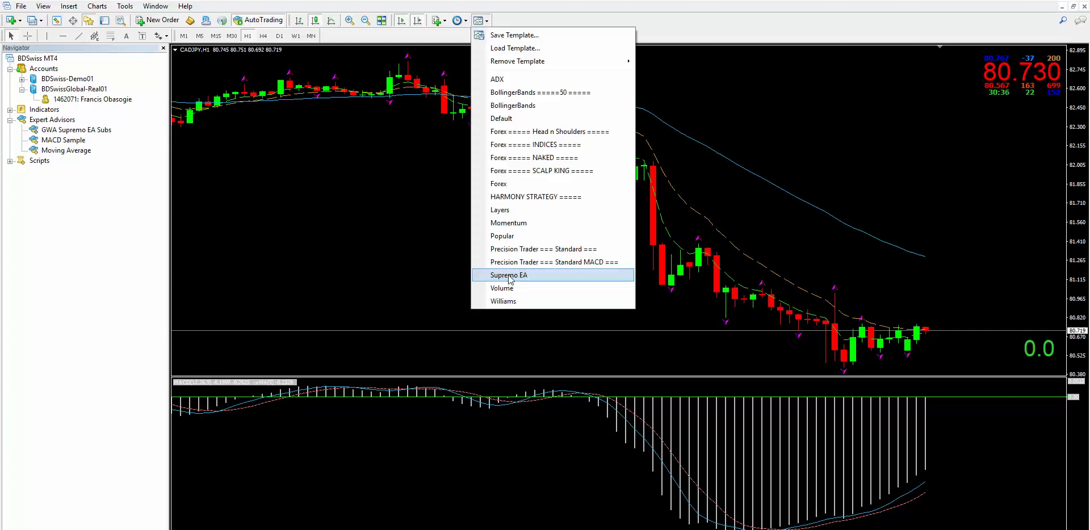
pyautogui.click(510, 276)
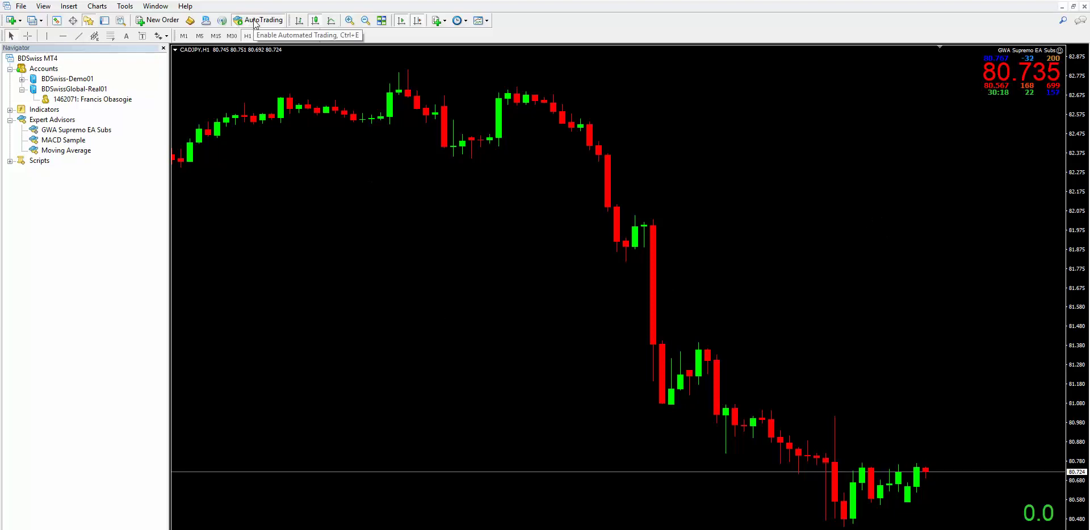
# - Review the expert's common settings and inputs on the CADJPY chart, including live trading, and accept them
pyautogui.click(1060, 51)
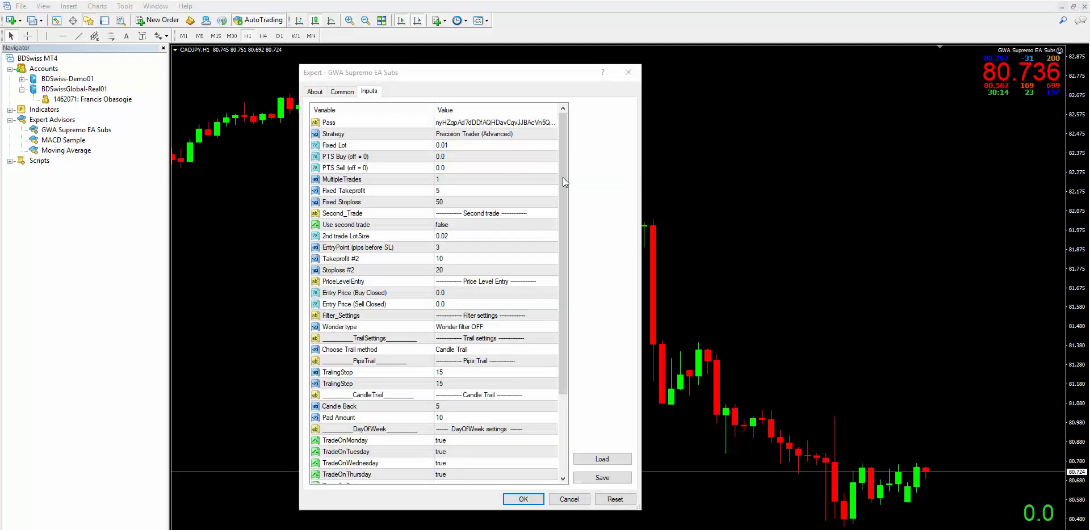
pyautogui.click(343, 93)
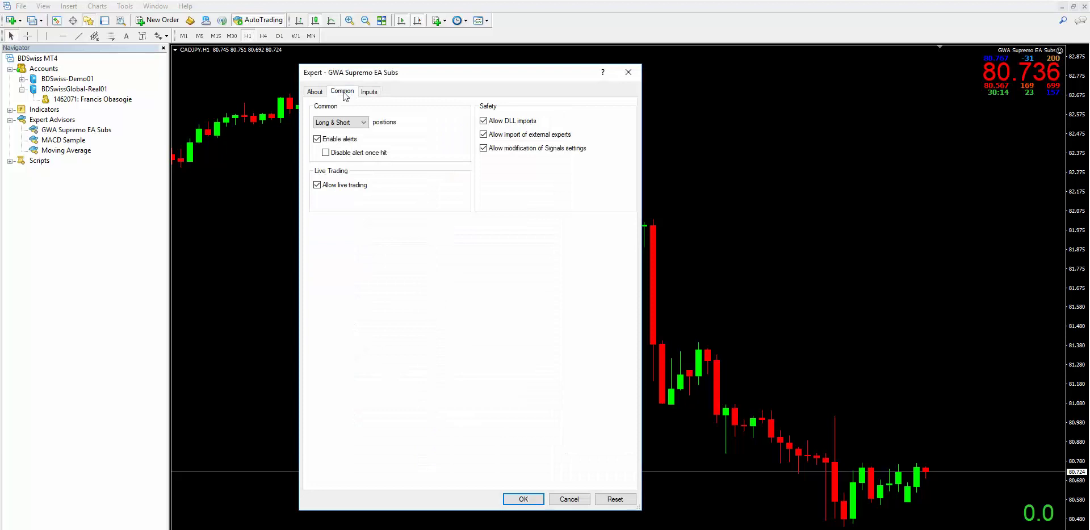
pyautogui.click(317, 185)
pyautogui.click(378, 94)
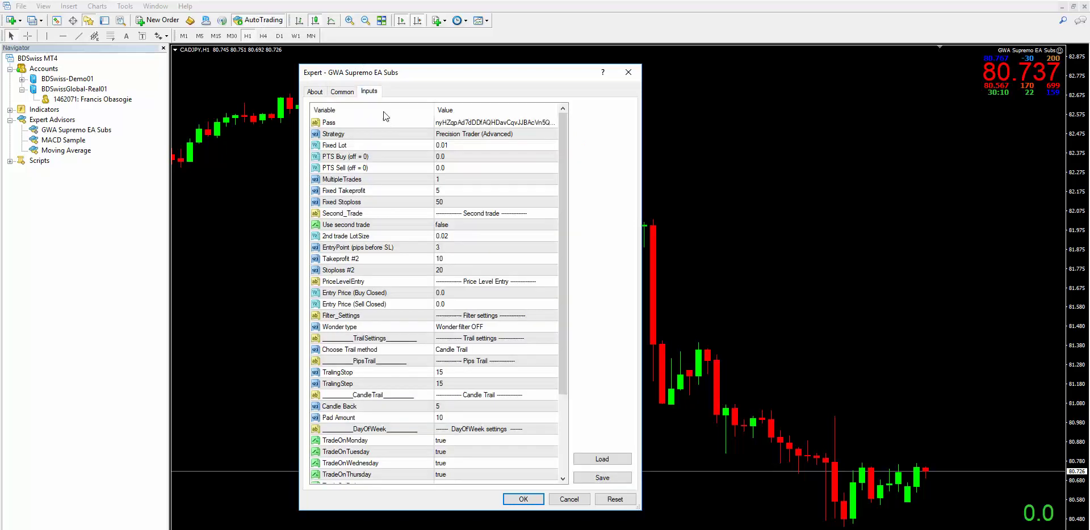
pyautogui.click(532, 503)
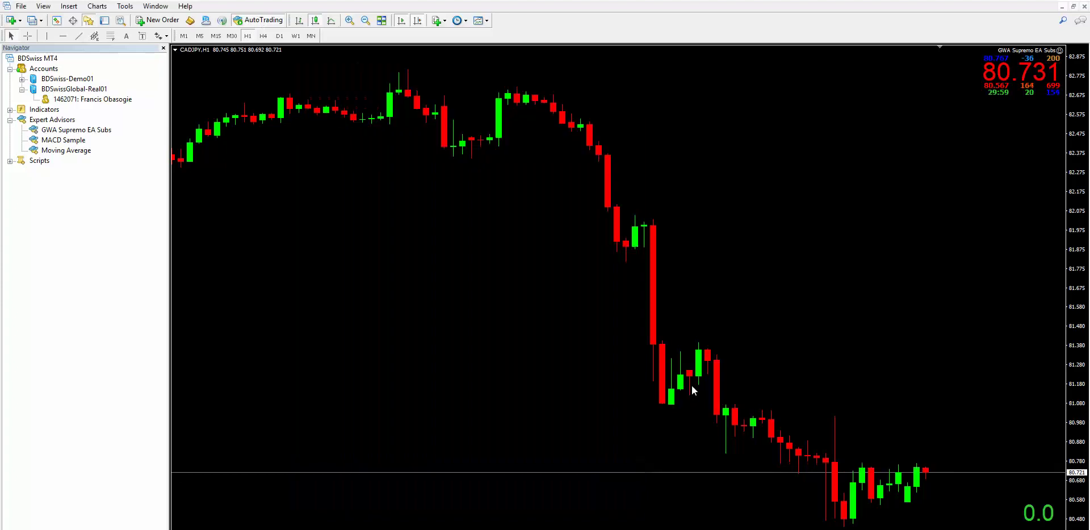